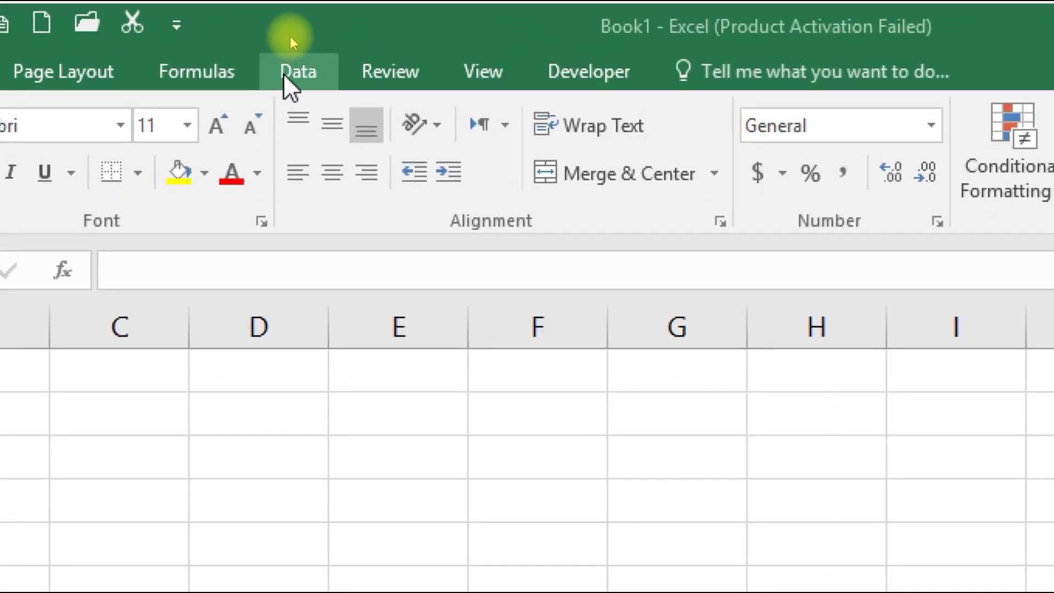
# - Go to the Data tab's From Text command to start a text-file import into Book1
pyautogui.click(292, 36)
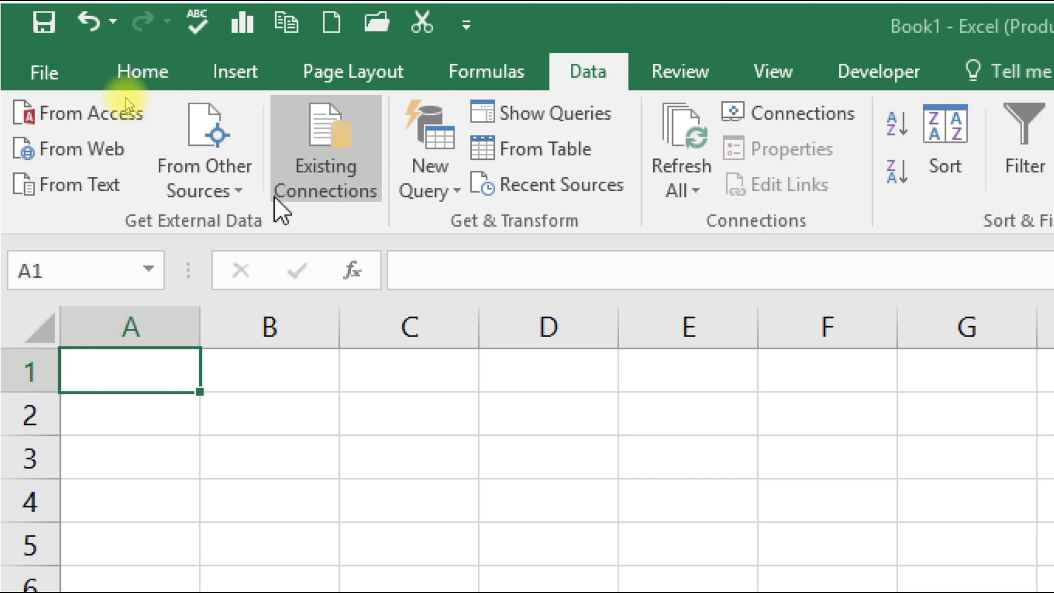
pyautogui.click(76, 184)
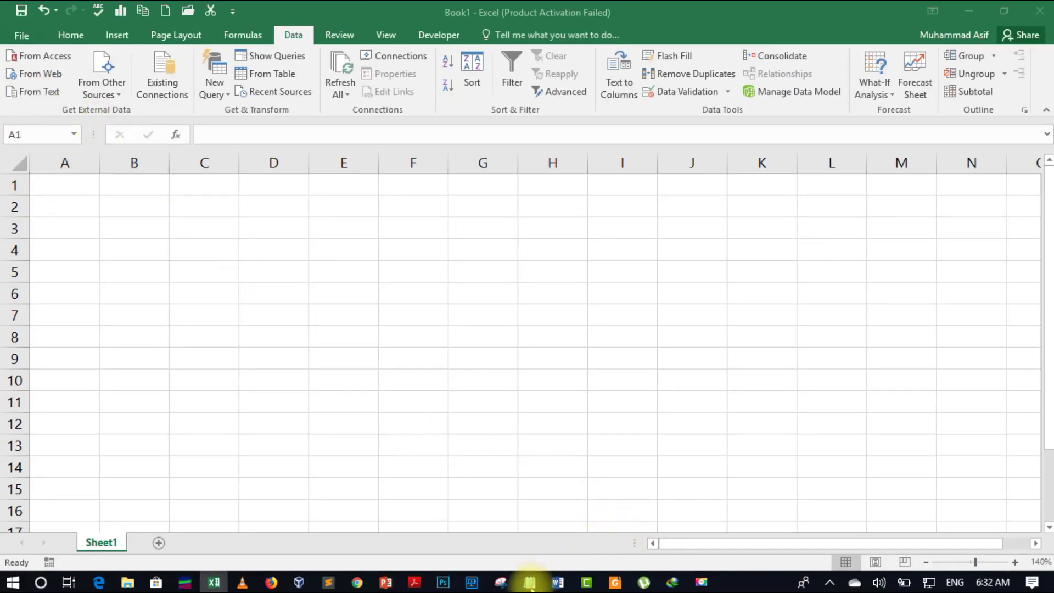
# - Bring the Items text file forward and highlight its header line, item 128 row, and ItemID and Type fields
pyautogui.moveTo(530, 585)
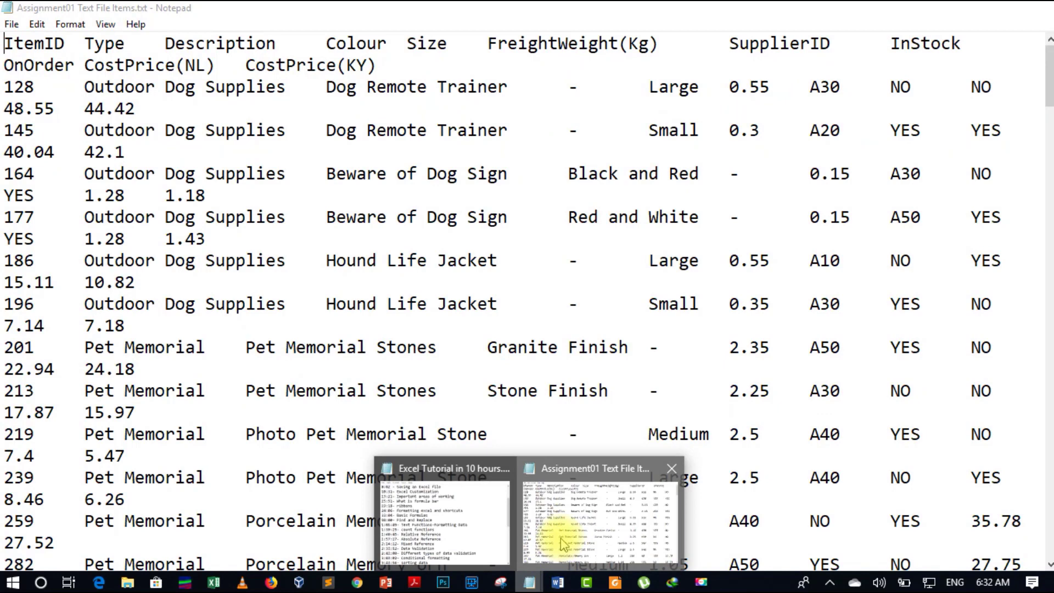
pyautogui.click(546, 478)
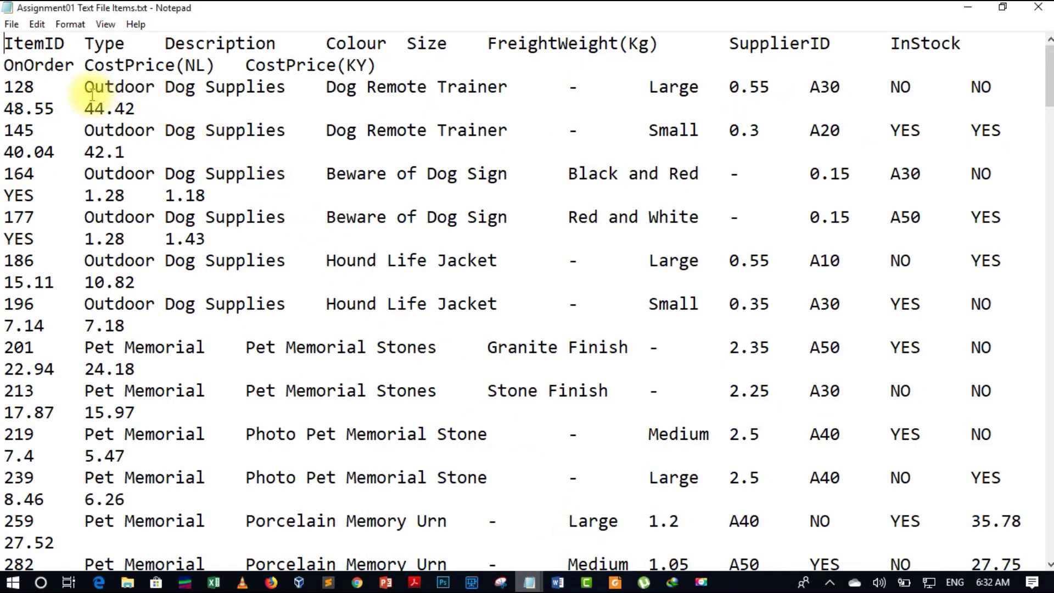
pyautogui.moveTo(384, 65); pyautogui.dragTo(10, 43)
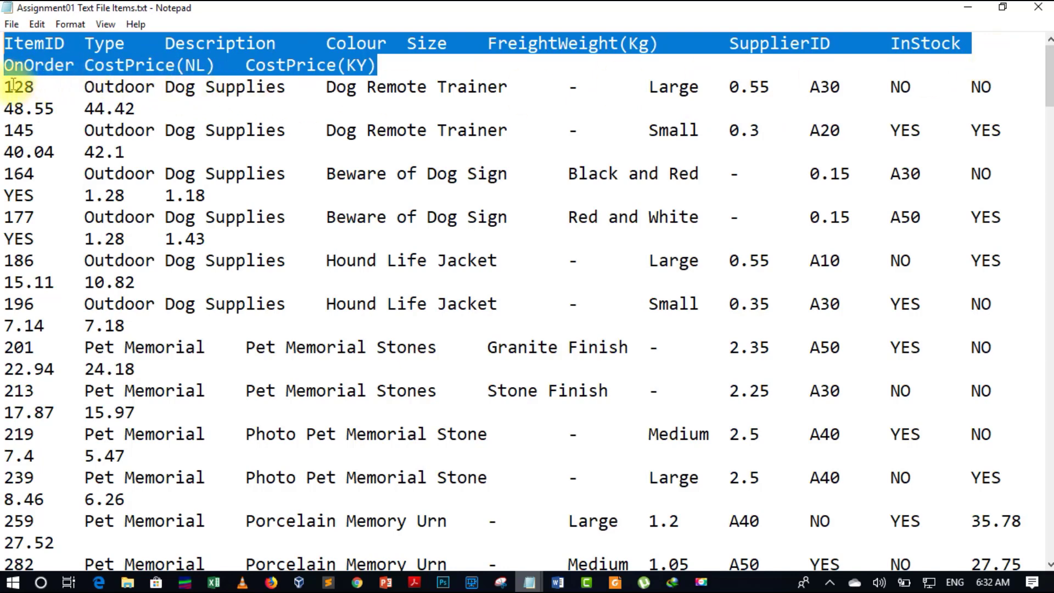
pyautogui.moveTo(5, 86); pyautogui.dragTo(141, 108)
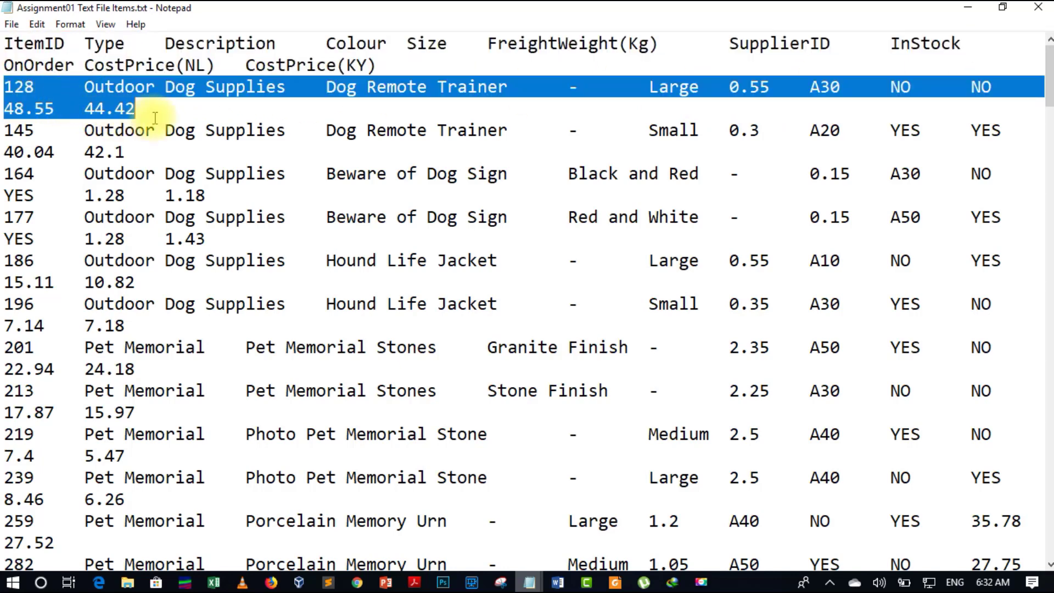
pyautogui.click(24, 87)
pyautogui.moveTo(73, 51); pyautogui.dragTo(4, 45)
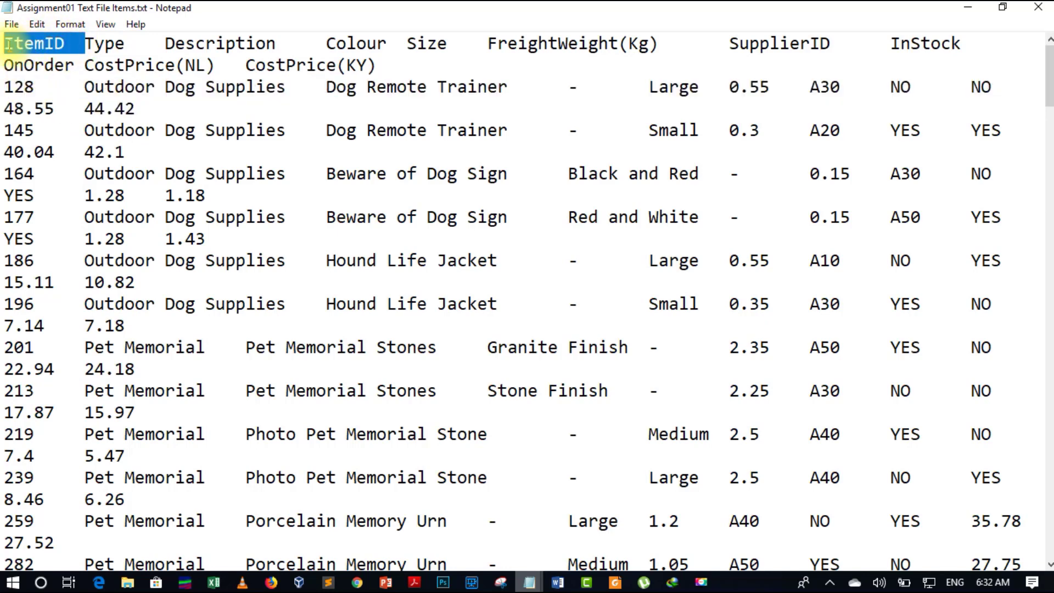
pyautogui.doubleClick(24, 86)
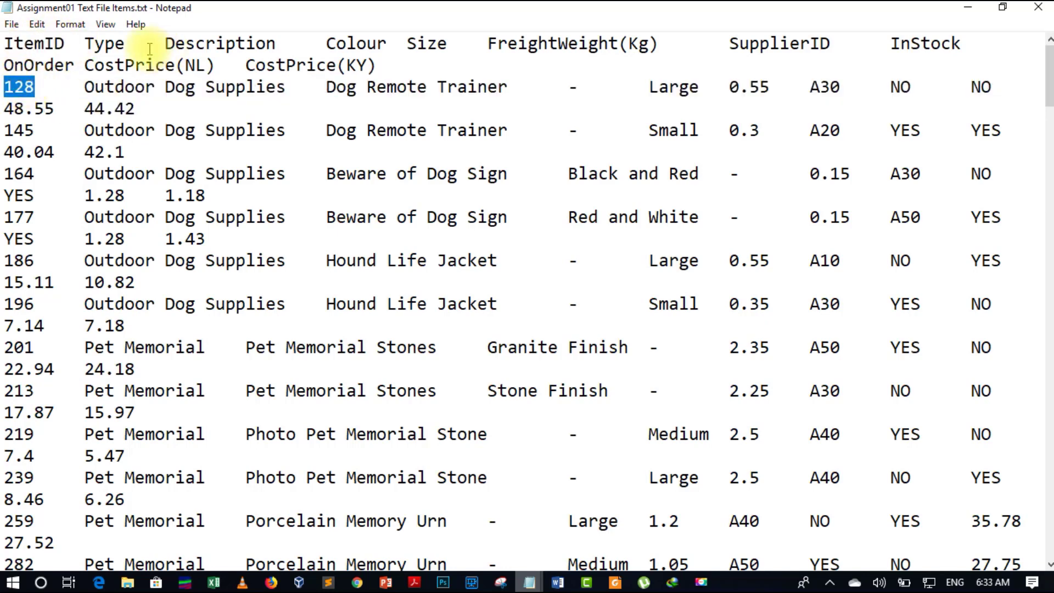
pyautogui.moveTo(124, 44)
pyautogui.mouseDown()
pyautogui.moveTo(83, 44)
pyautogui.moveTo(115, 44)
pyautogui.mouseUp()
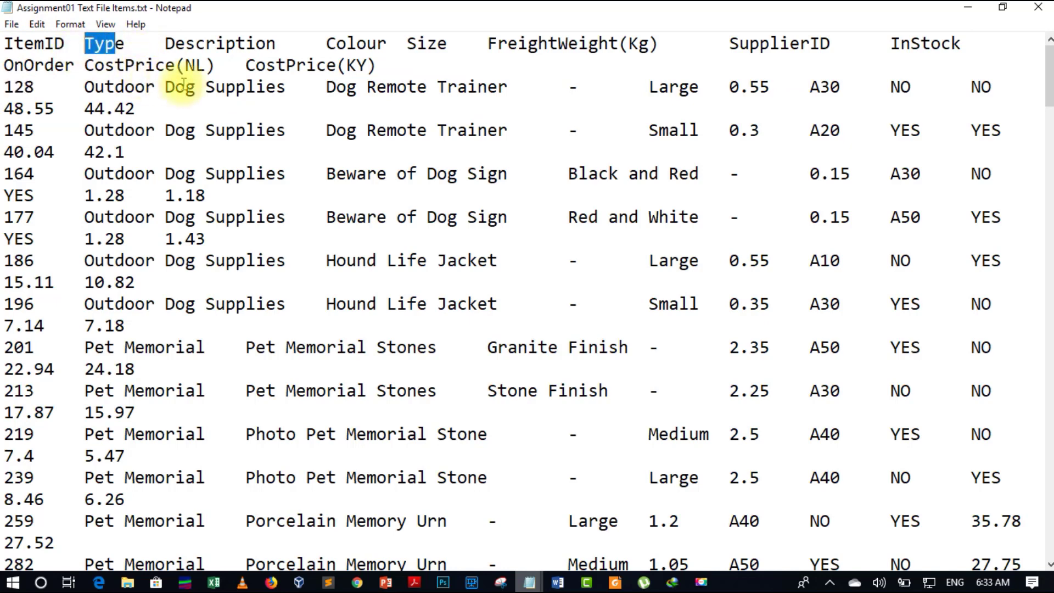
pyautogui.moveTo(277, 88); pyautogui.dragTo(84, 88)
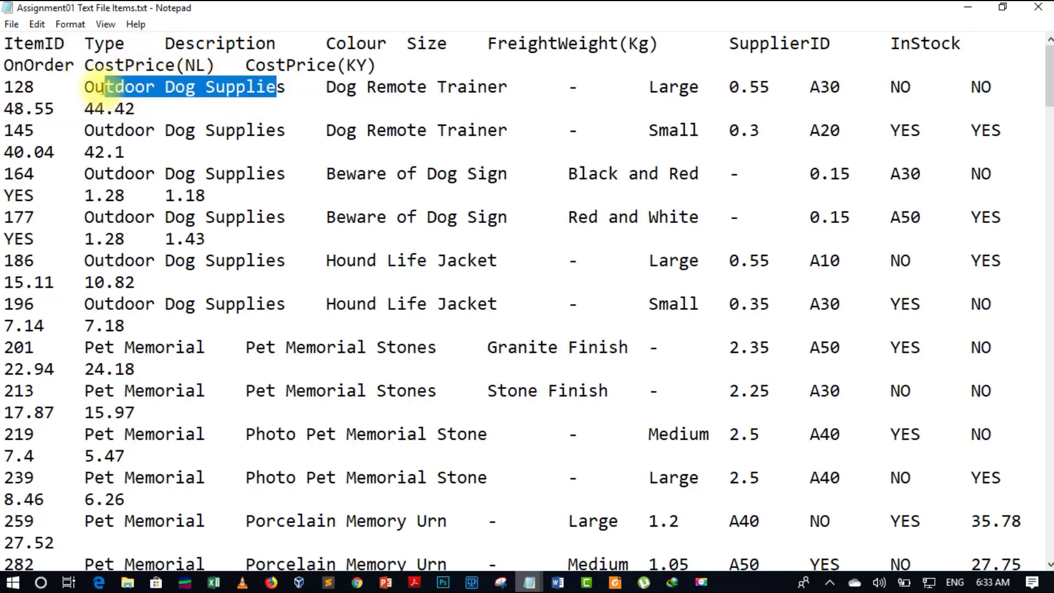
# - Highlight the Description and Colour fields and the tab separating ItemID from Type
pyautogui.moveTo(276, 44); pyautogui.dragTo(174, 44)
pyautogui.moveTo(508, 86); pyautogui.dragTo(347, 87)
pyautogui.moveTo(389, 43); pyautogui.dragTo(326, 43)
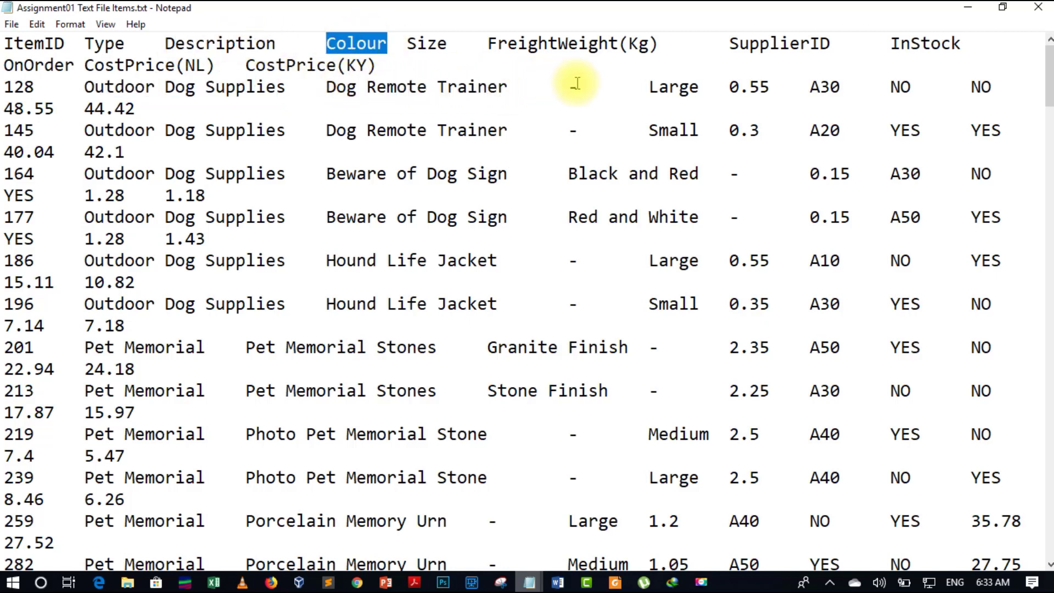
pyautogui.moveTo(579, 87); pyautogui.dragTo(568, 87)
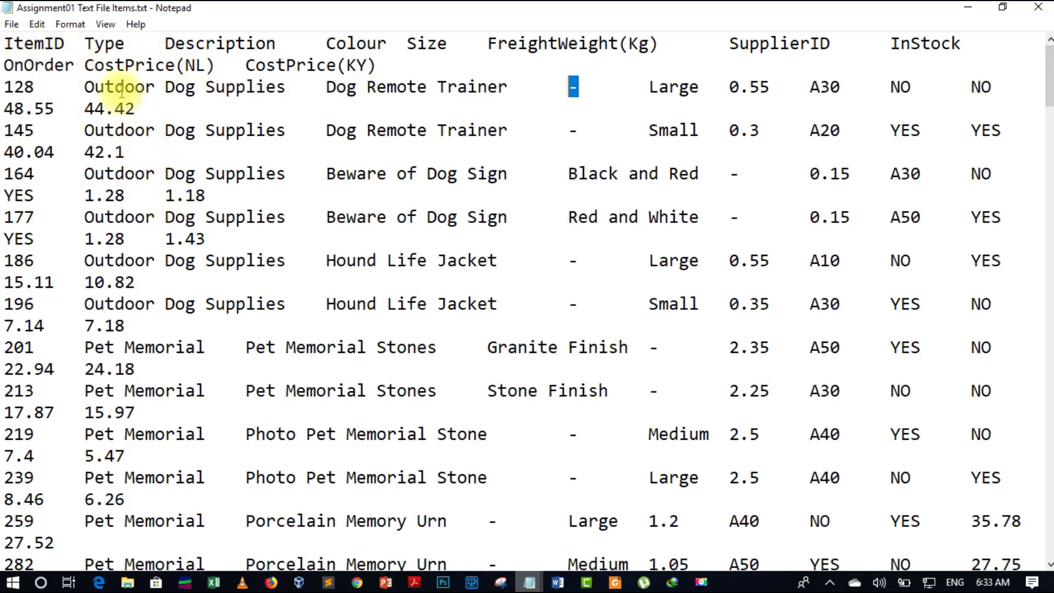
pyautogui.moveTo(4, 43); pyautogui.dragTo(65, 44)
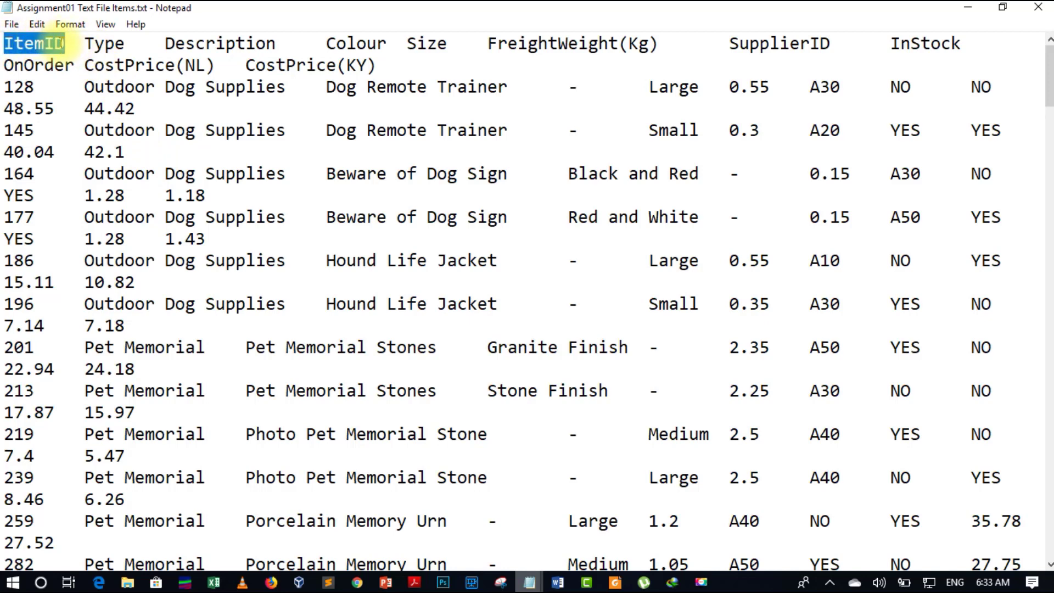
pyautogui.click(69, 39)
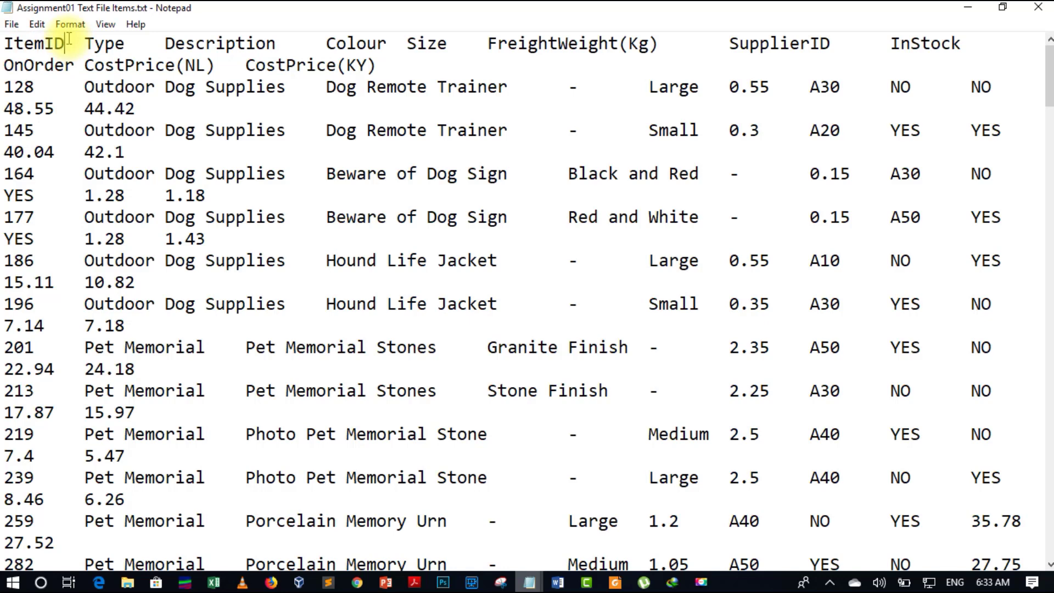
pyautogui.moveTo(68, 39); pyautogui.dragTo(85, 42)
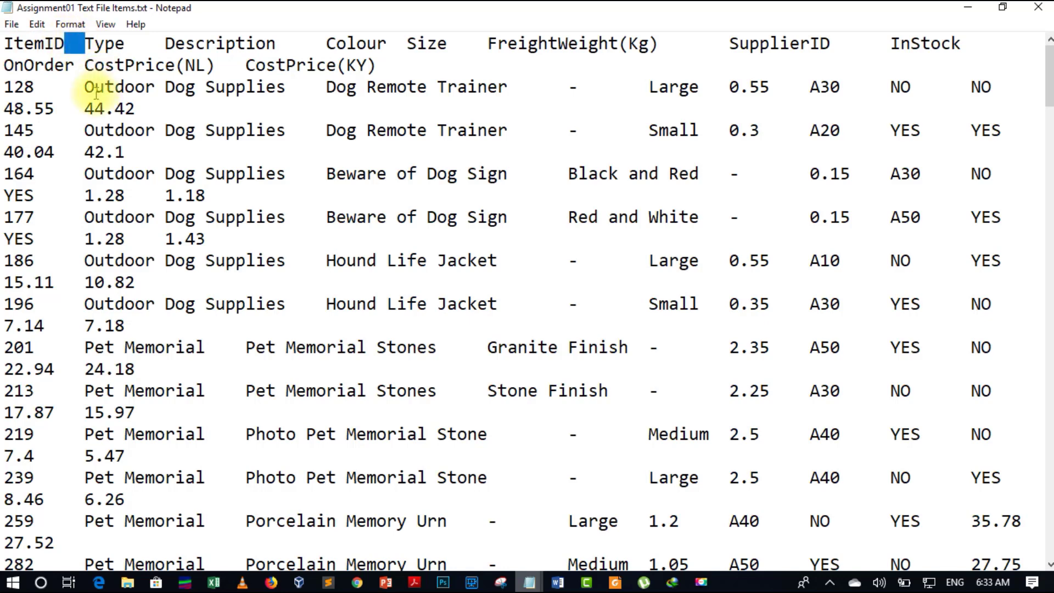
pyautogui.click(72, 45)
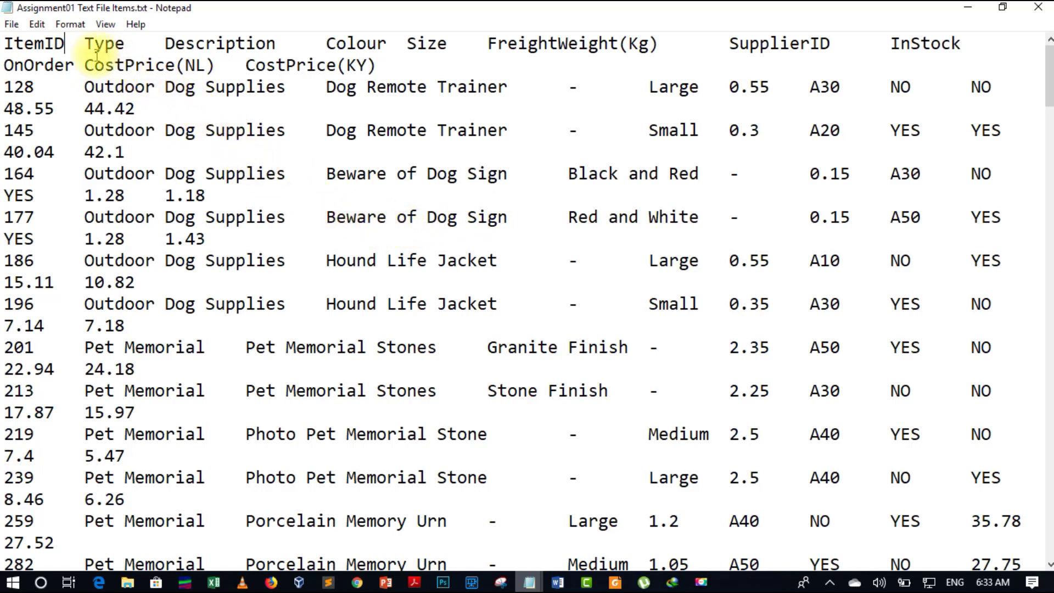
pyautogui.press('Tab')
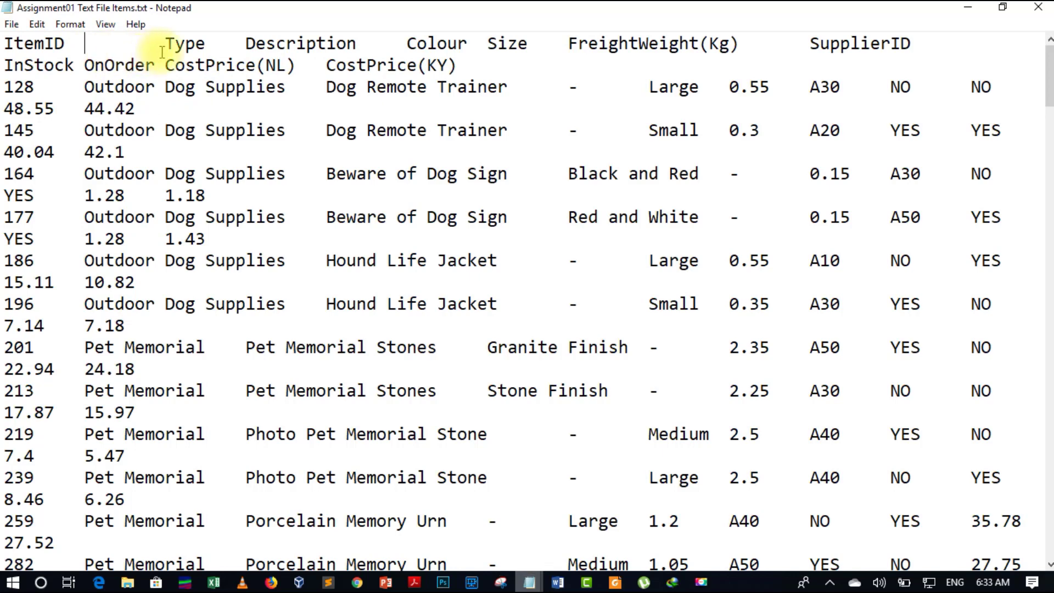
pyautogui.hotkey('ctrl', 'z')
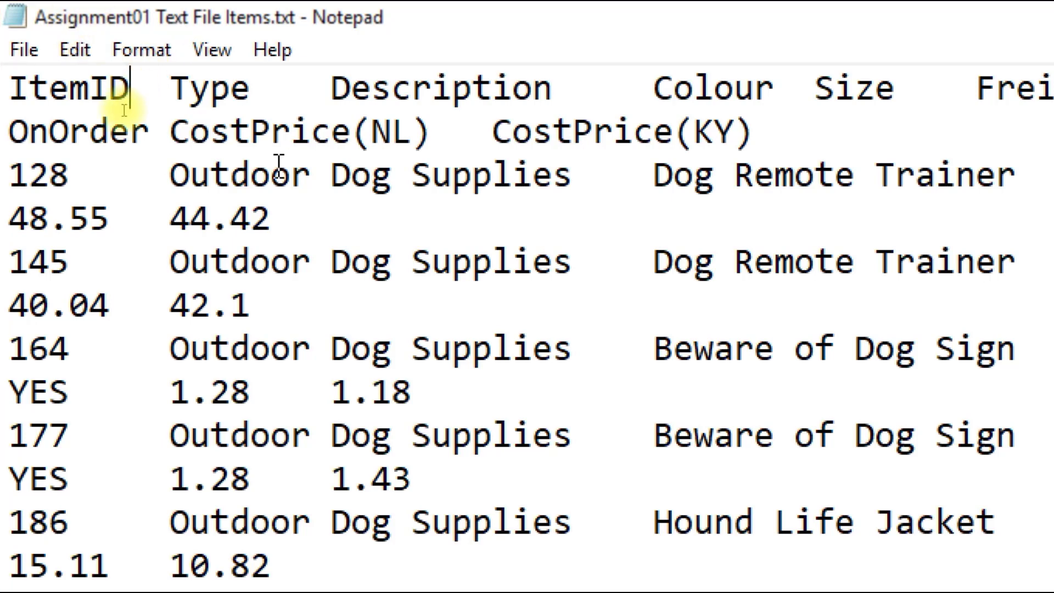
pyautogui.moveTo(129, 88); pyautogui.dragTo(9, 88)
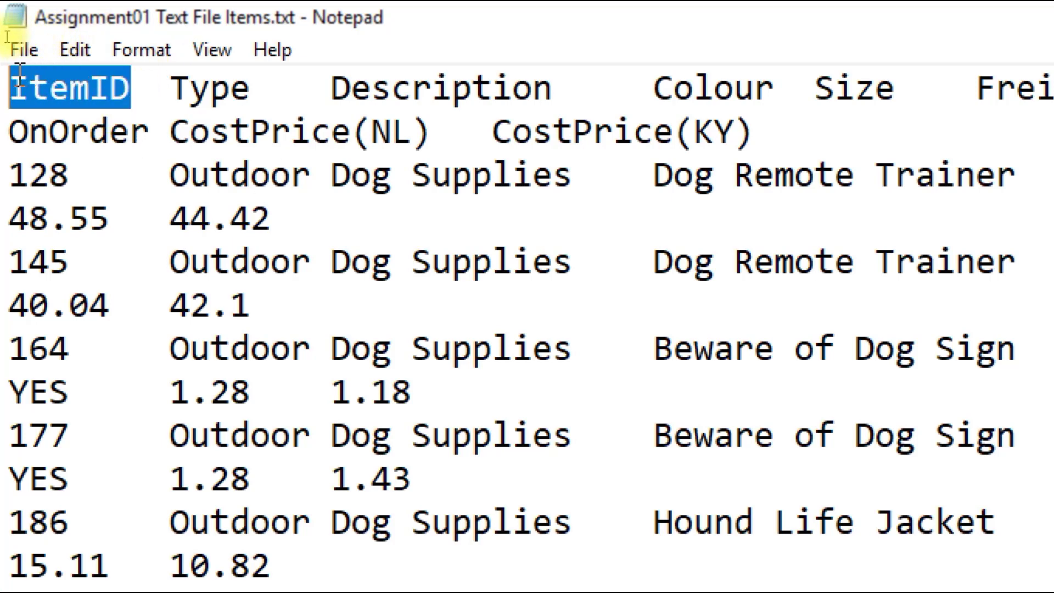
pyautogui.moveTo(252, 90); pyautogui.dragTo(180, 94)
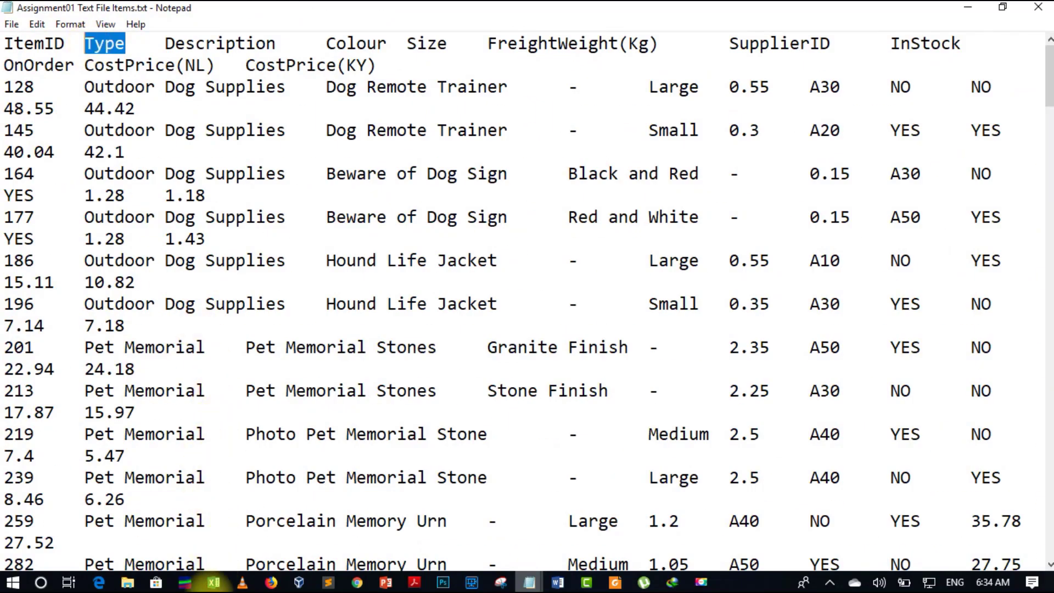
# - Import from text, browsing to the Excel Sheet Assignment folder and choosing Assignment01 Text File Items.txt
pyautogui.moveTo(214, 581)
pyautogui.click(214, 557)
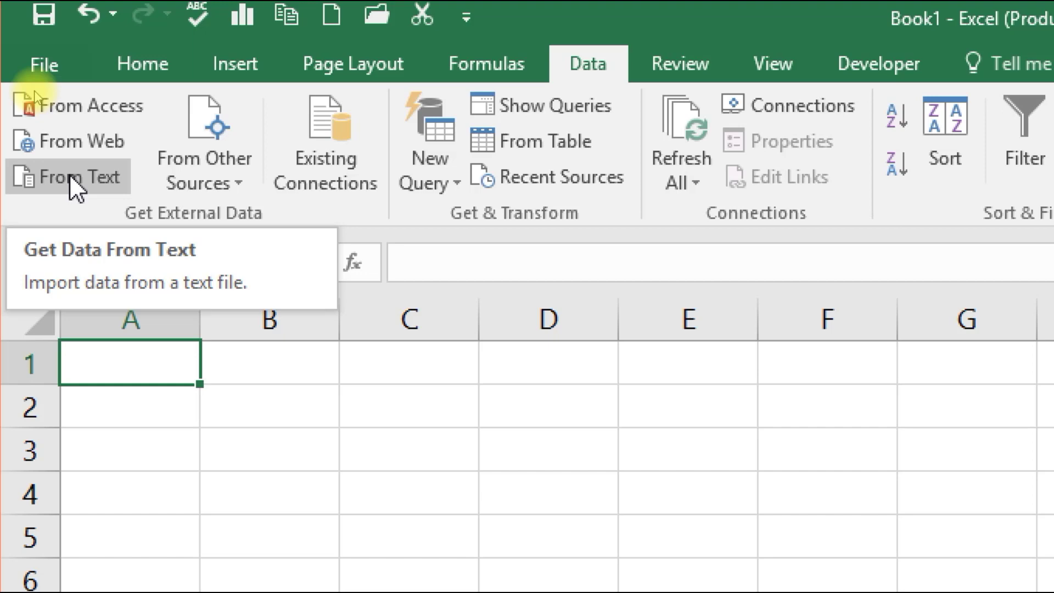
pyautogui.click(97, 183)
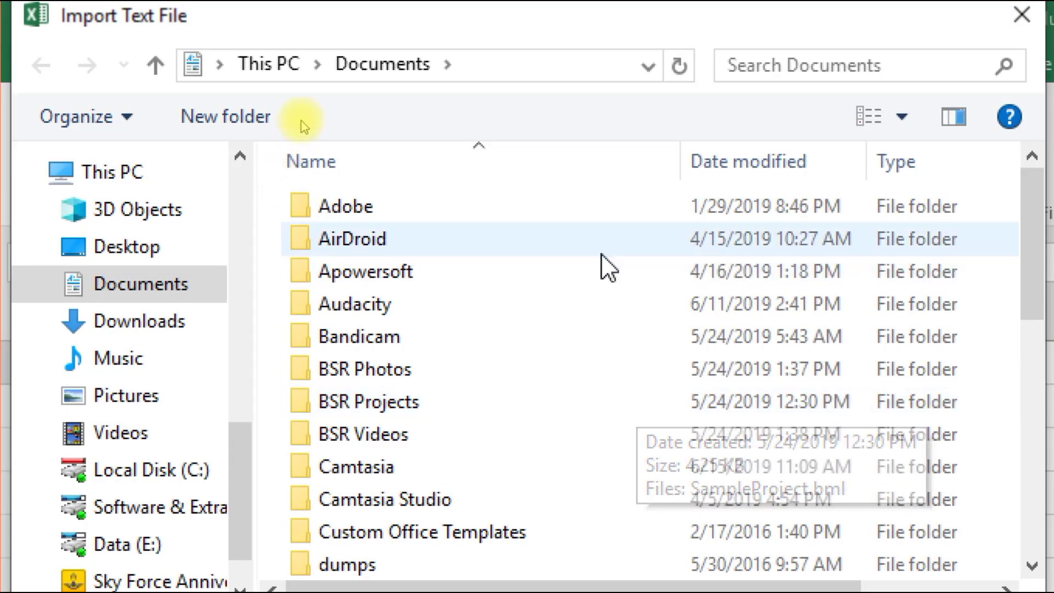
pyautogui.click(614, 64)
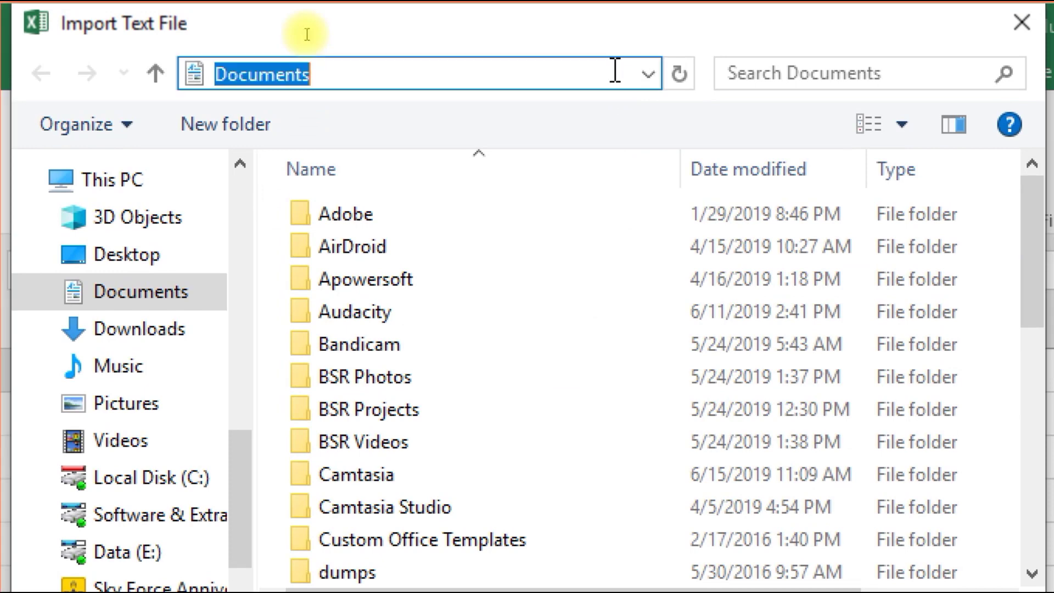
pyautogui.write('E:\\Drive H\\Excel\\Excel Sheet Assignment')
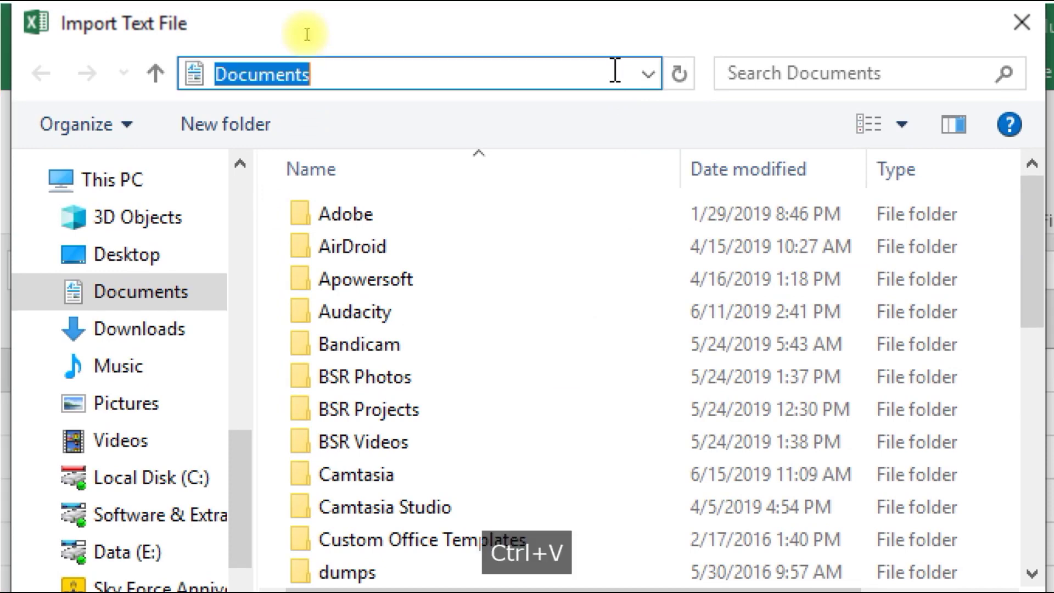
pyautogui.press('Return')
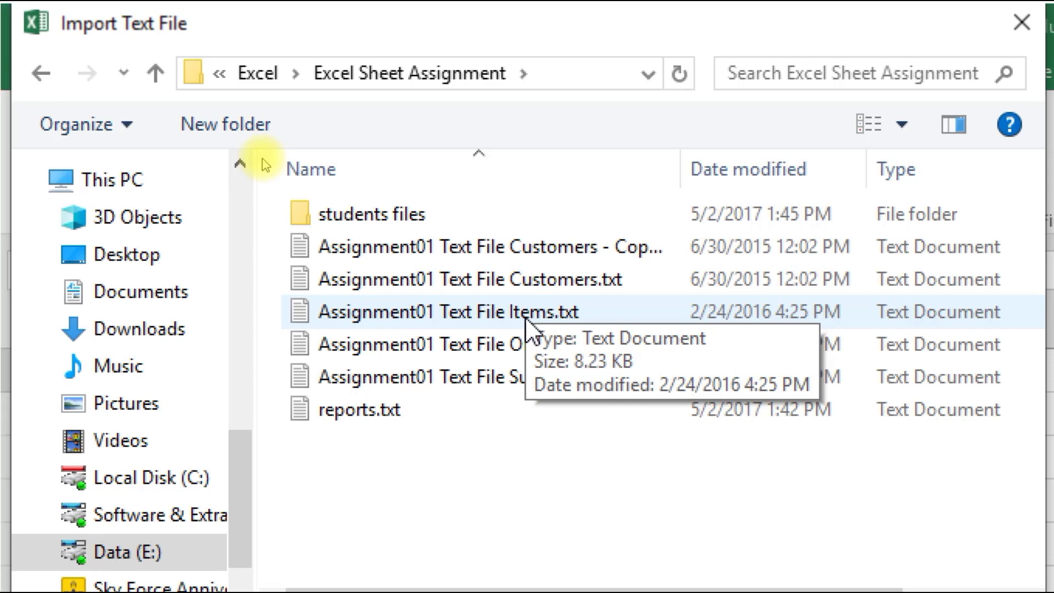
pyautogui.click(525, 313)
pyautogui.press('Escape')
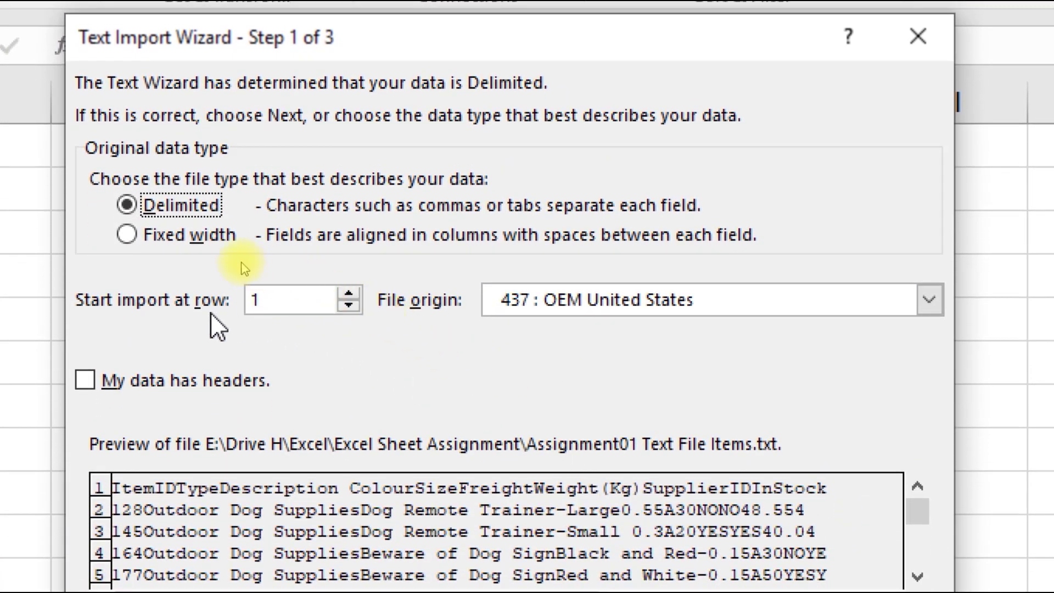
# - Choose Fixed width as the data type and tick My data has headers
pyautogui.click(181, 231)
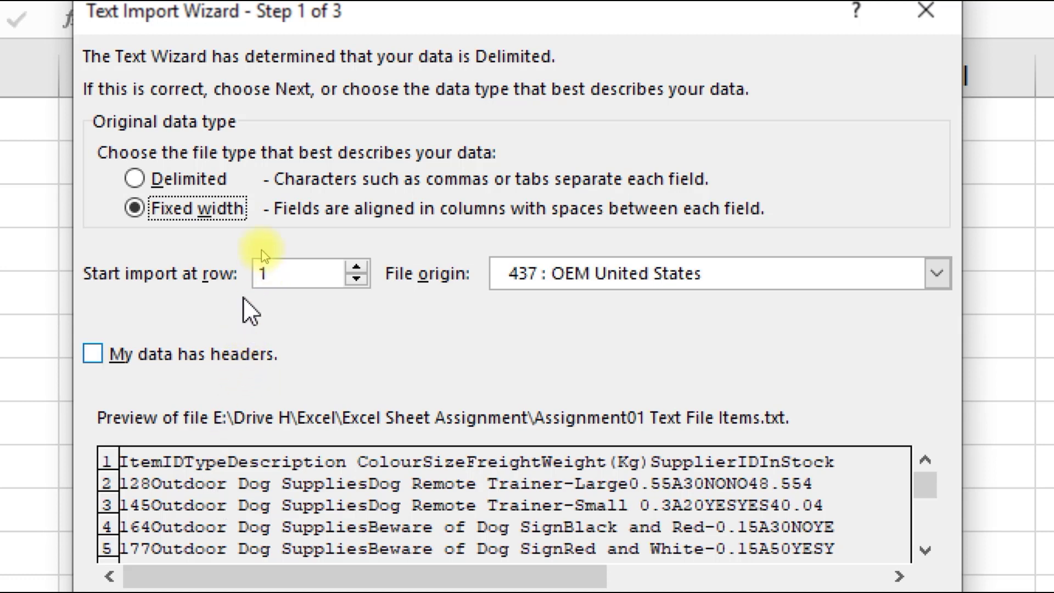
pyautogui.click(186, 210)
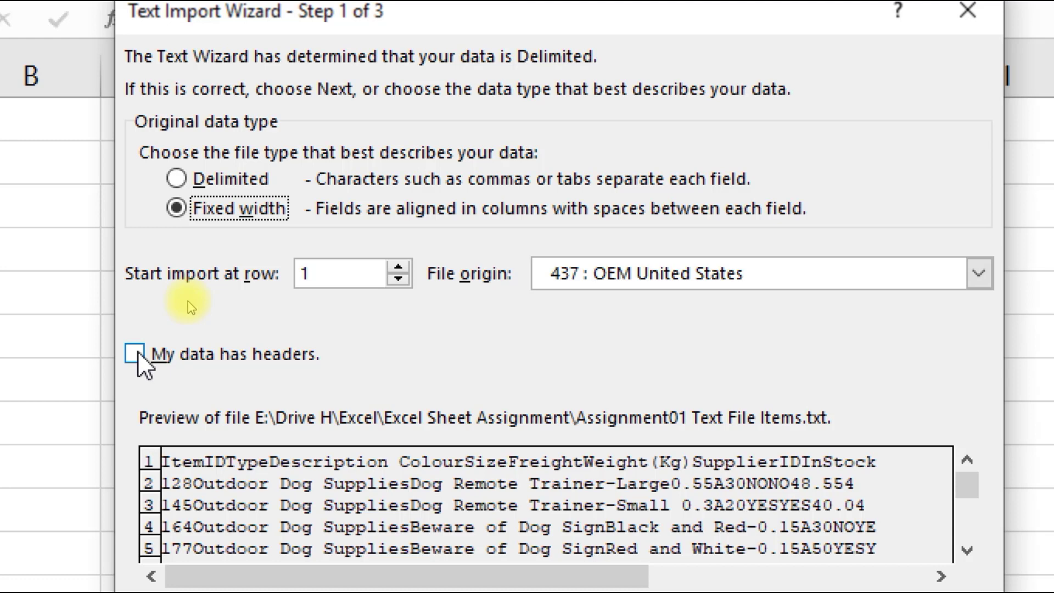
pyautogui.click(136, 353)
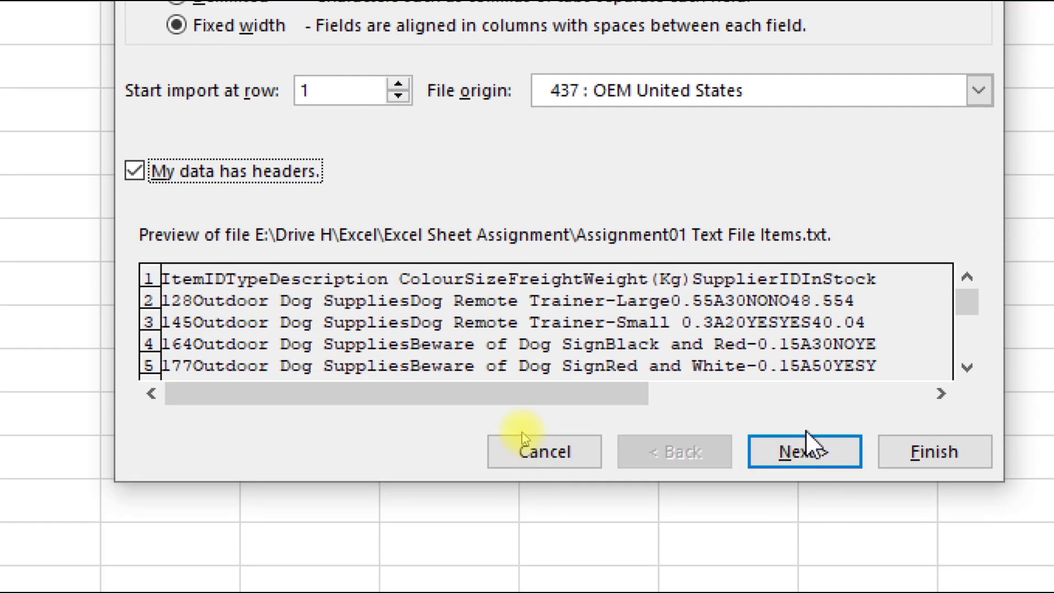
# - Add preview column breaks at about positions 3, 10, 33, 47 and 57
pyautogui.click(805, 490)
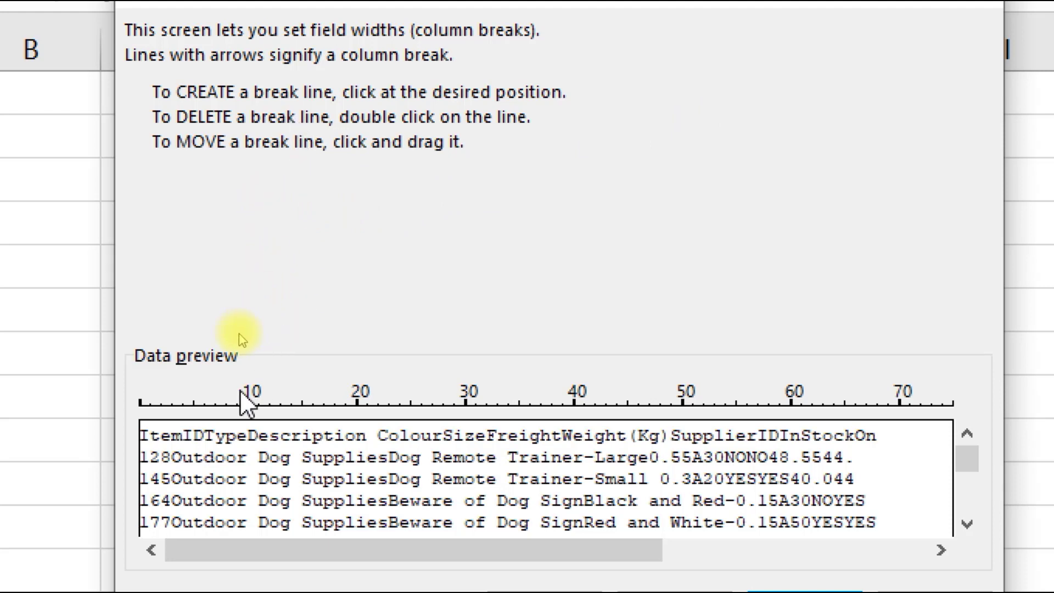
pyautogui.click(171, 406)
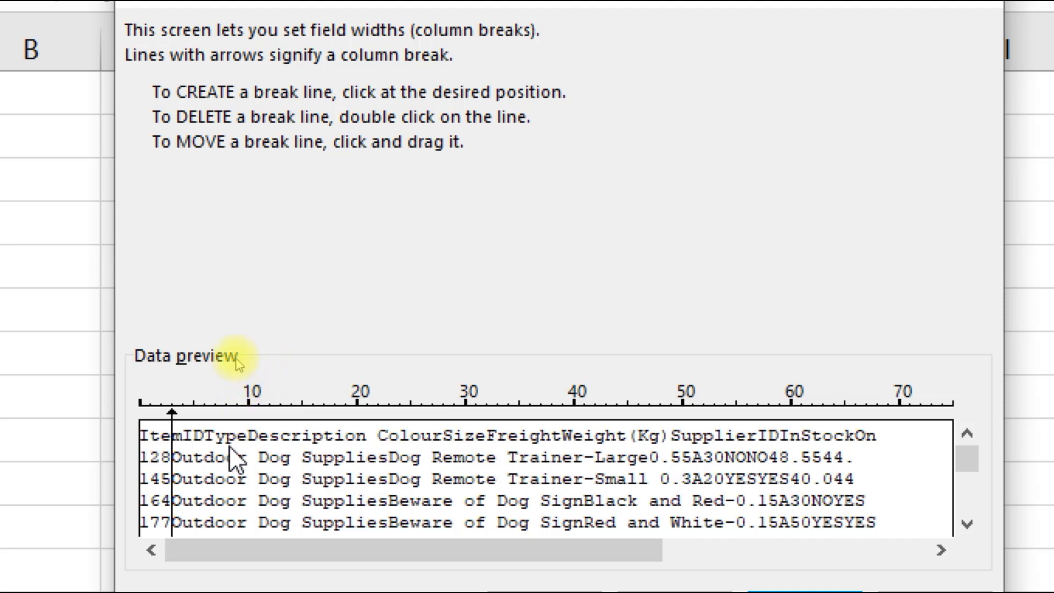
pyautogui.click(250, 406)
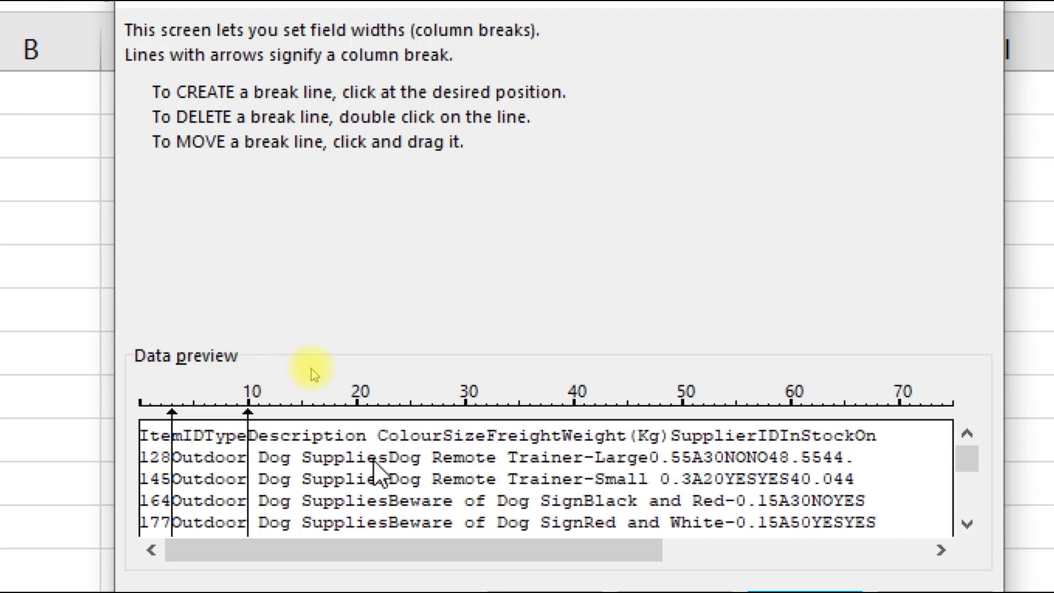
pyautogui.click(490, 396)
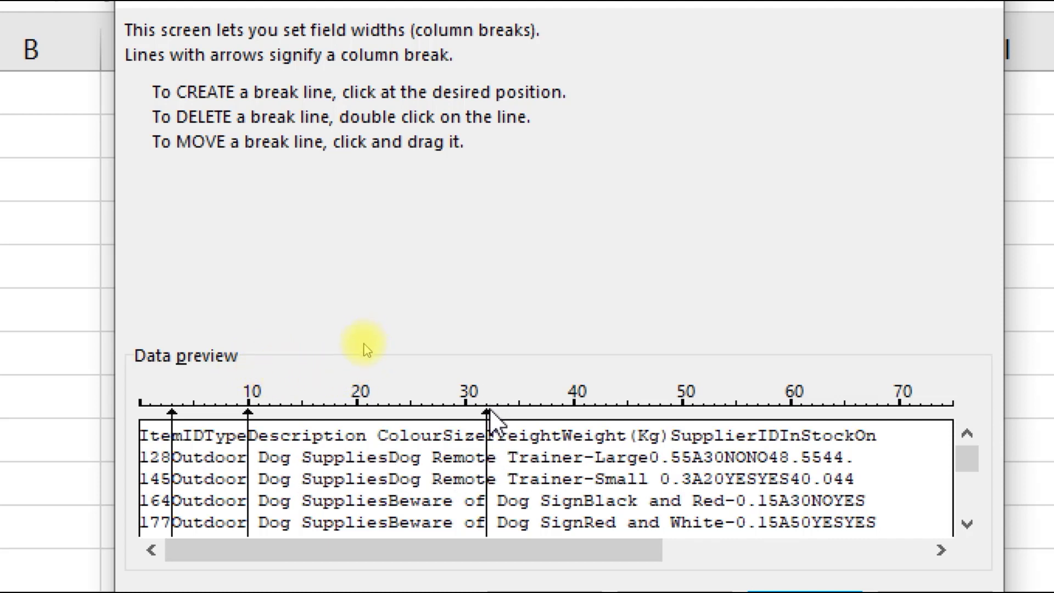
pyautogui.moveTo(487, 412); pyautogui.dragTo(498, 413)
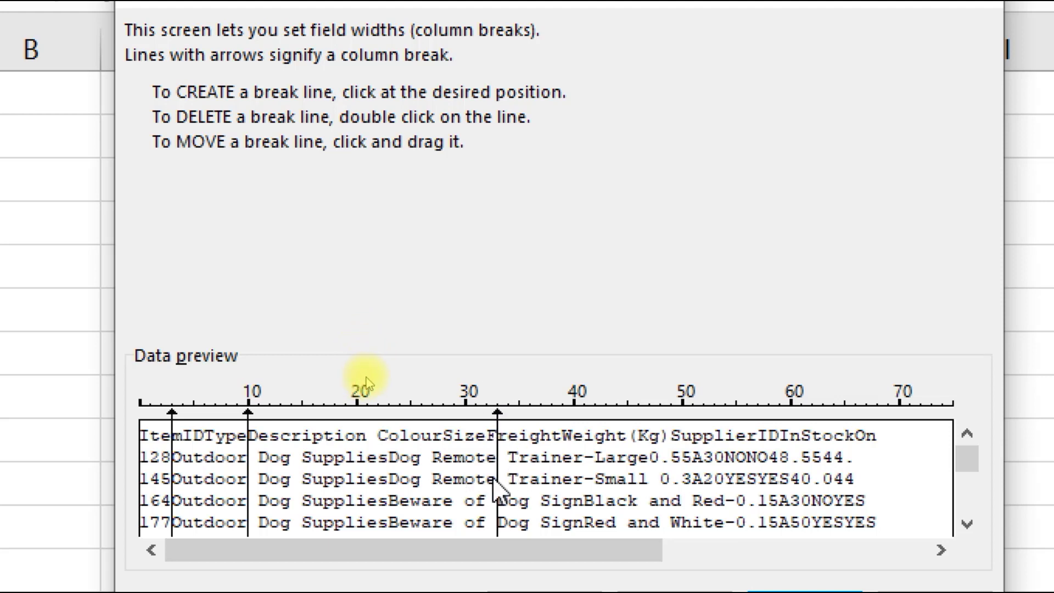
pyautogui.click(648, 410)
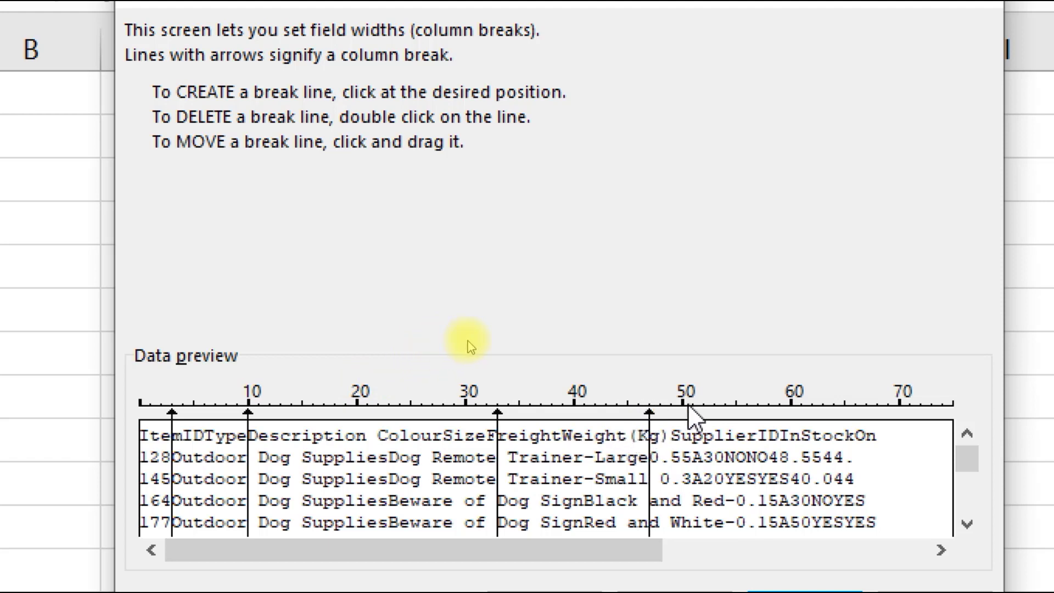
pyautogui.click(759, 410)
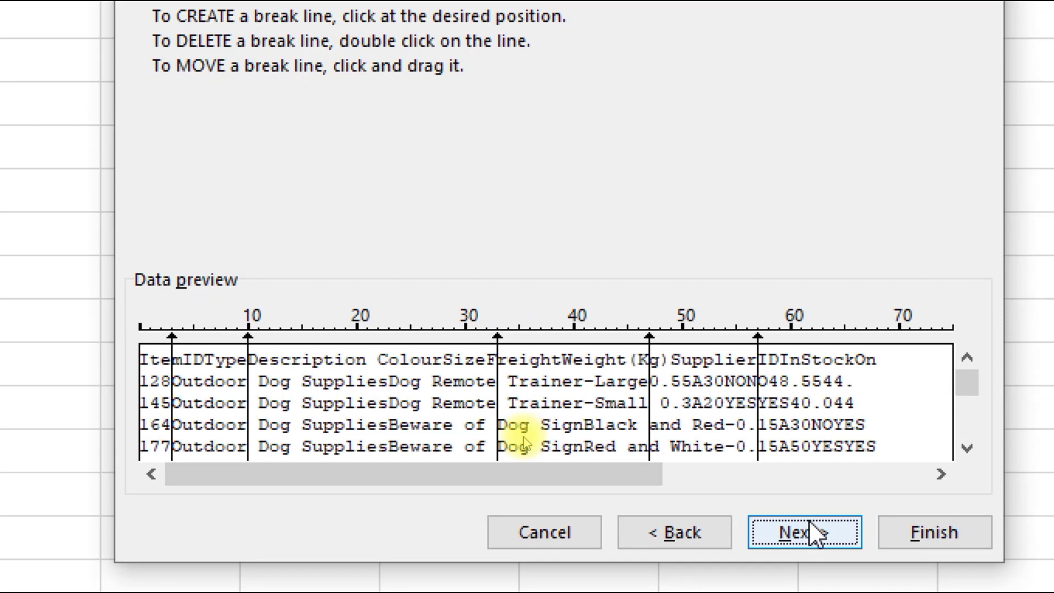
# - Leave every column in General format and finish the import wizard
pyautogui.click(810, 522)
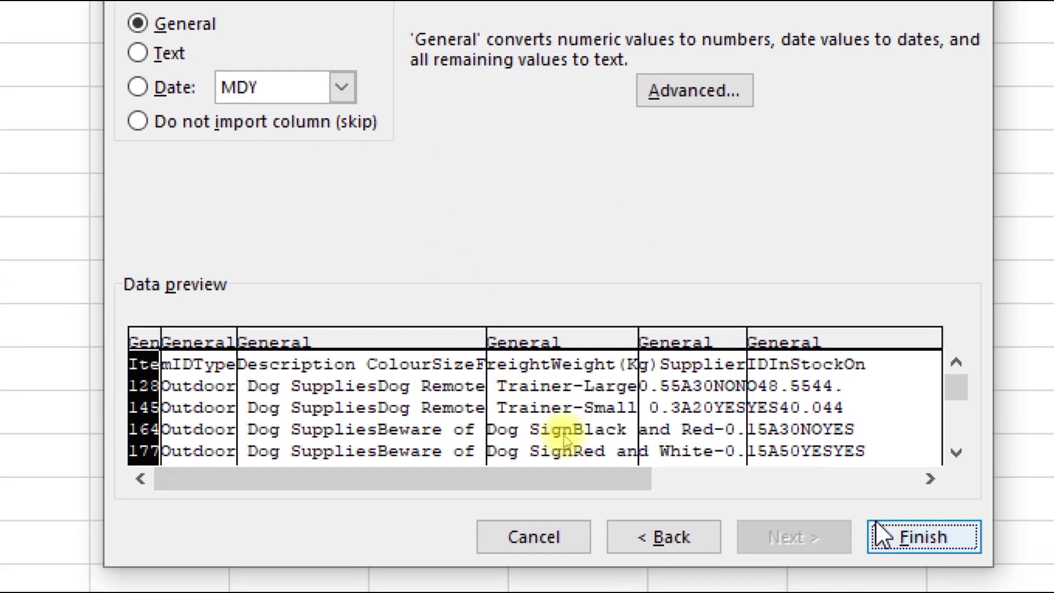
pyautogui.click(900, 546)
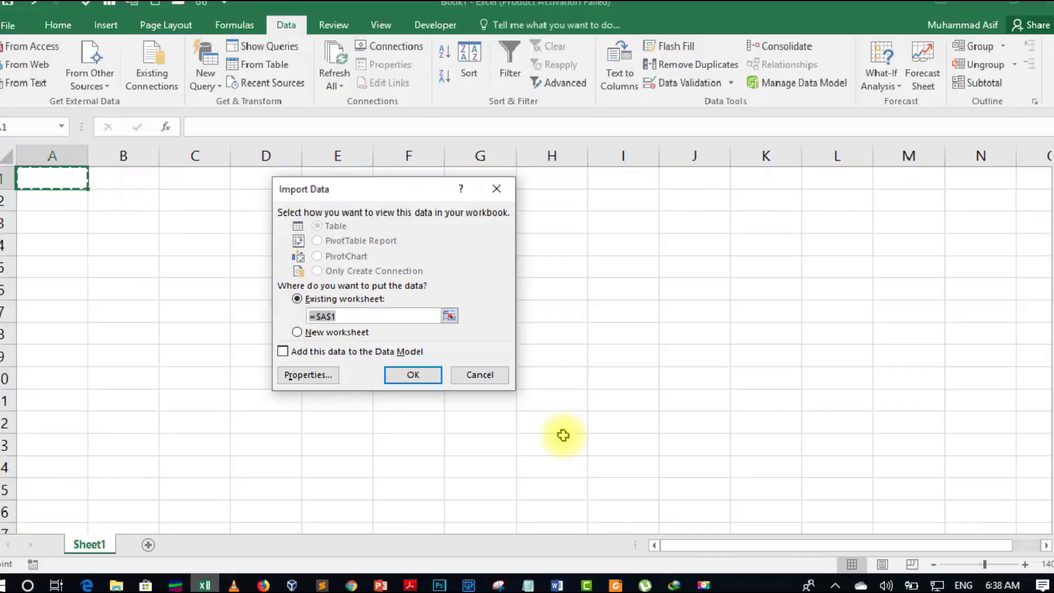
# - Place the Items data on the existing worksheet at =$A$1, then add a new Sheet2
pyautogui.hotkey('ctrl', '1')
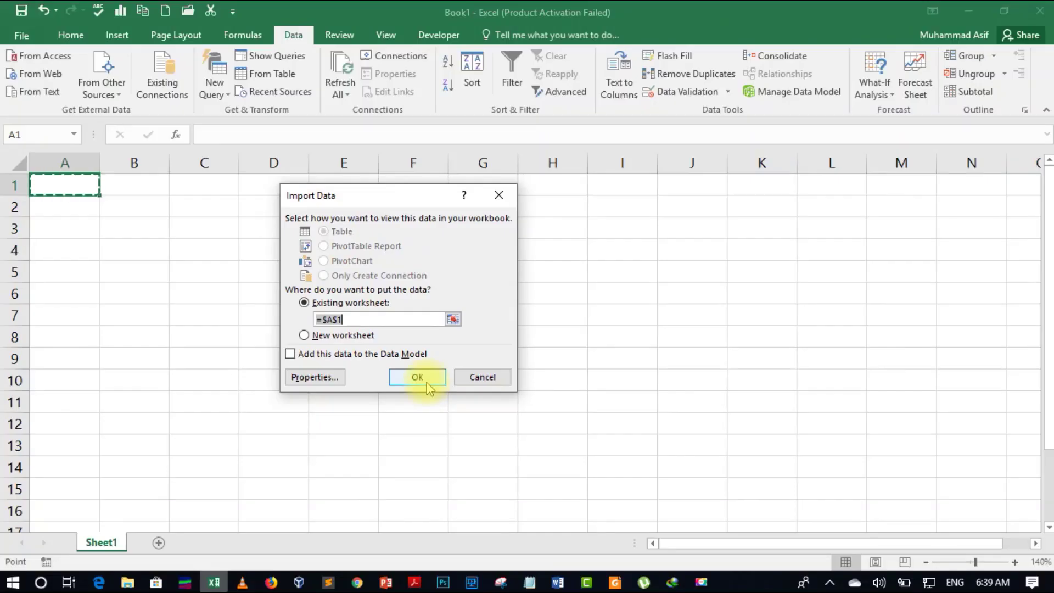
pyautogui.click(447, 431)
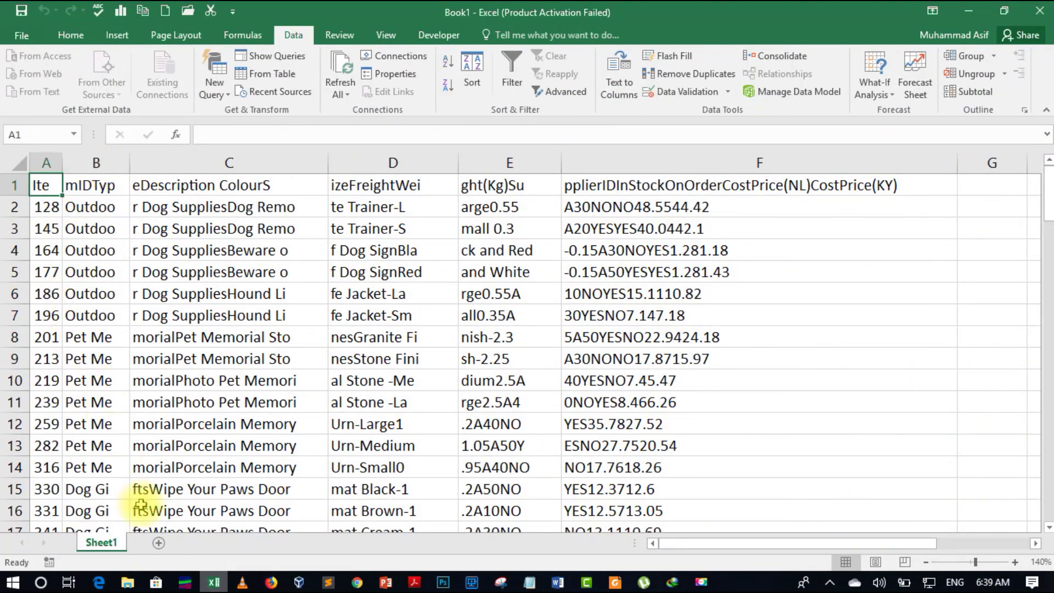
pyautogui.click(160, 543)
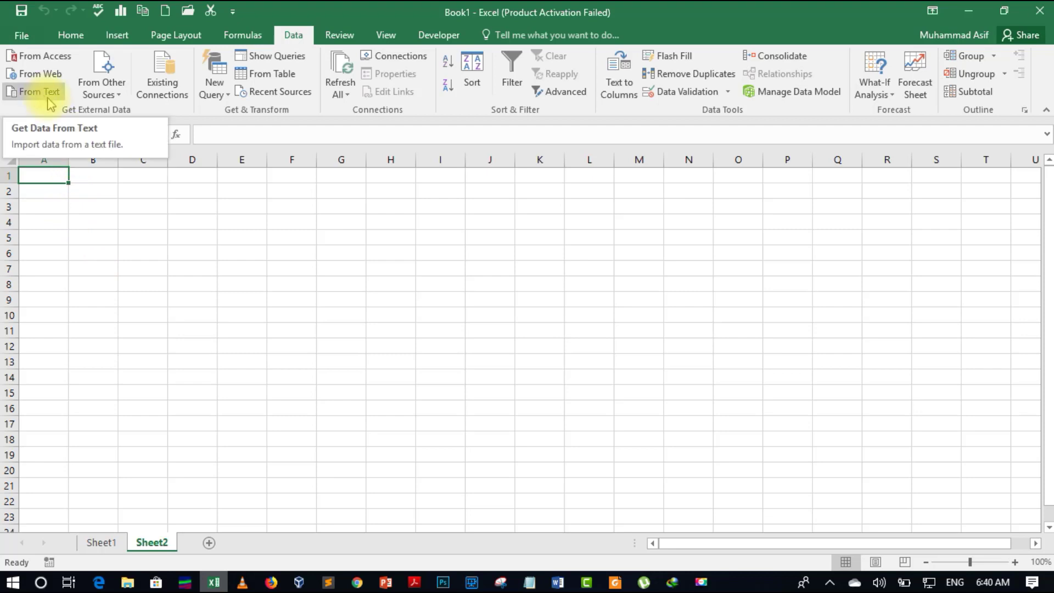
# - From Sheet2, start a From Text import of Assignment01 Text File Items.txt
pyautogui.keyDown('ctrl'); pyautogui.scroll(4, 1020, 571); pyautogui.keyUp('ctrl')
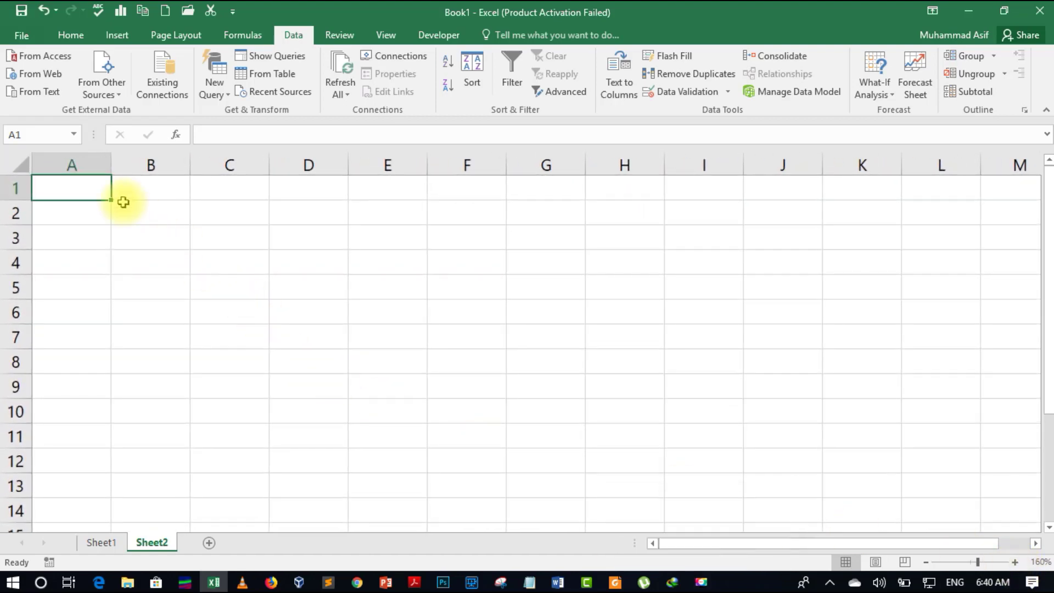
pyautogui.click(56, 102)
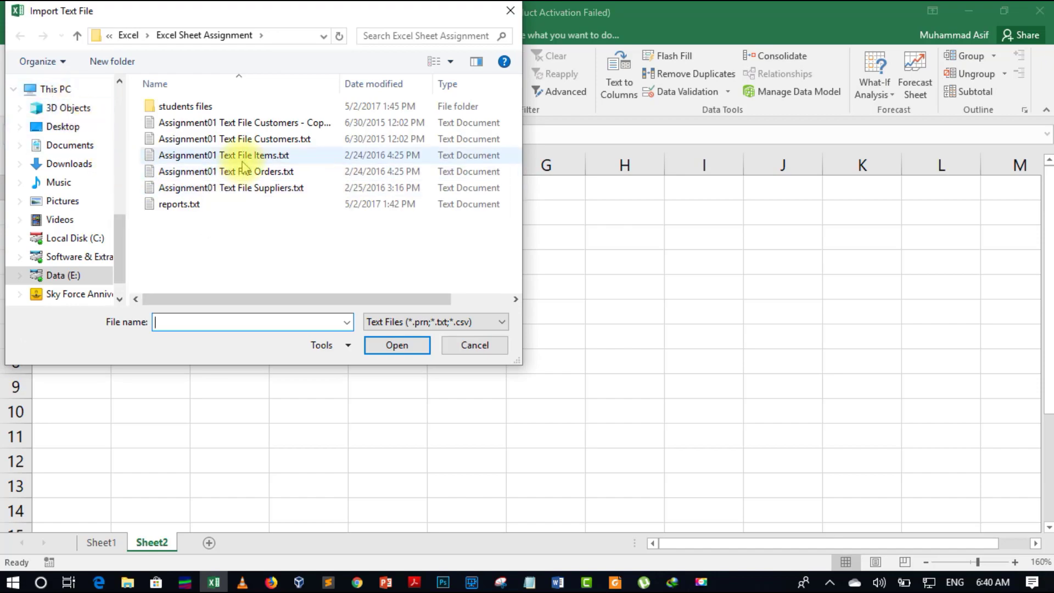
pyautogui.doubleClick(242, 158)
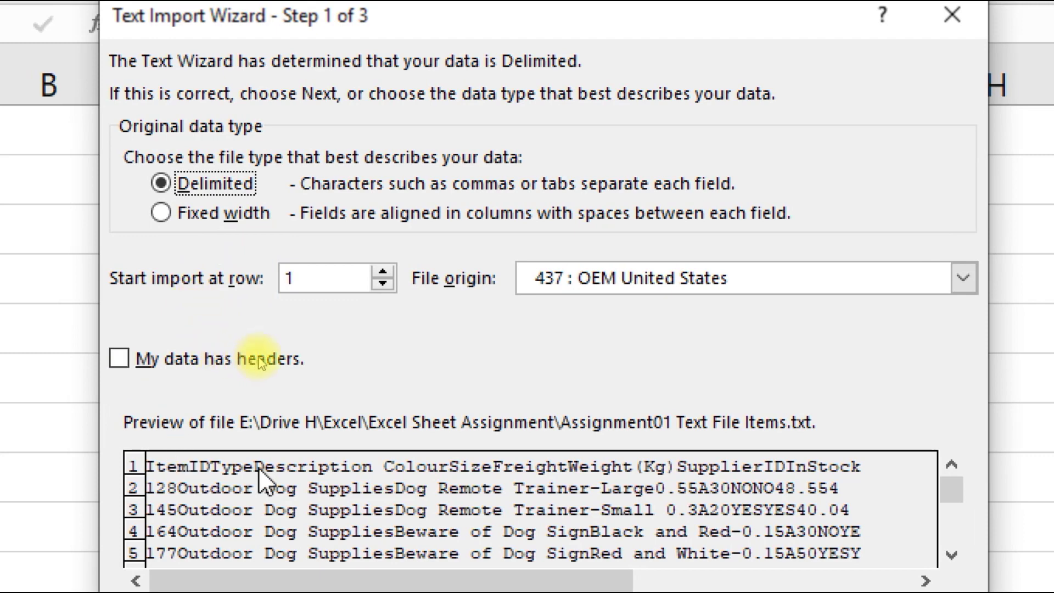
# - Keep Delimited, tick My data has headers, and continue to the delimiters step
pyautogui.click(123, 358)
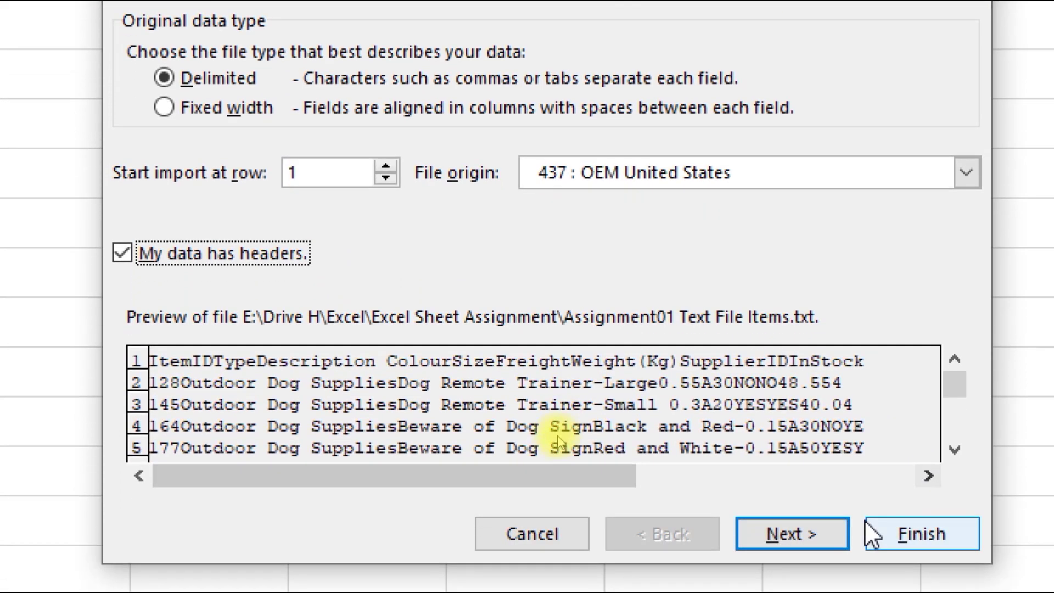
pyautogui.click(834, 533)
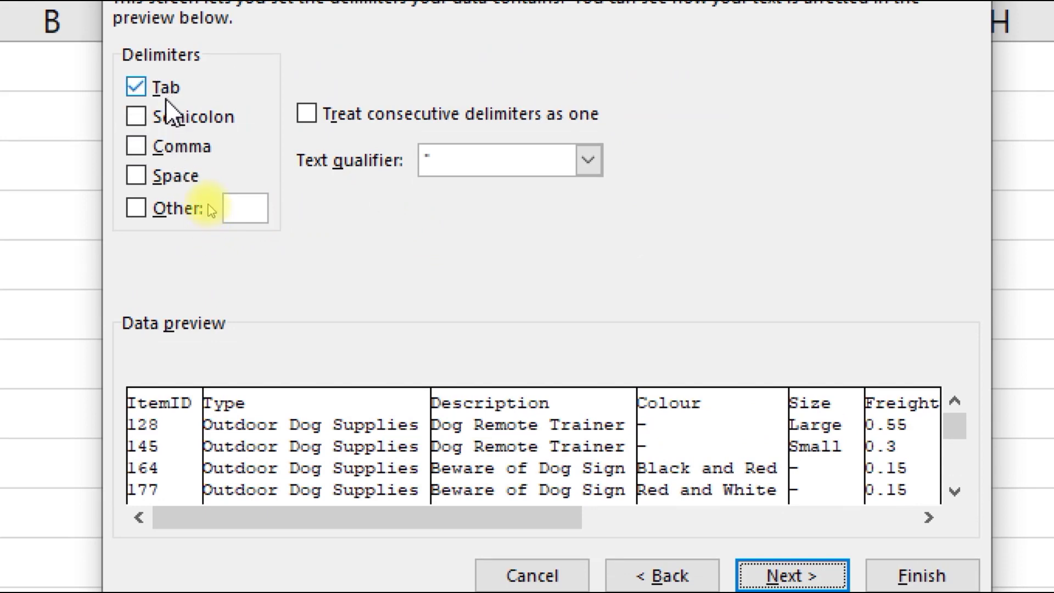
# - Try =, - and _ as Other delimiters, then turn Other off so only Tab splits columns
pyautogui.click(146, 208)
pyautogui.click(246, 220)
pyautogui.write('=')
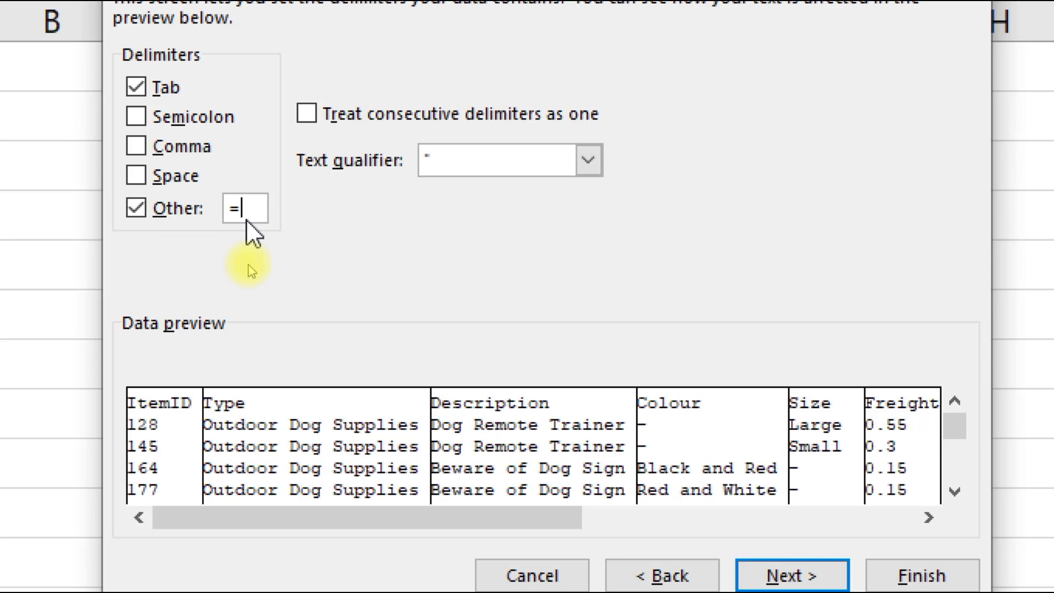
pyautogui.press('BackSpace')
pyautogui.write('-')
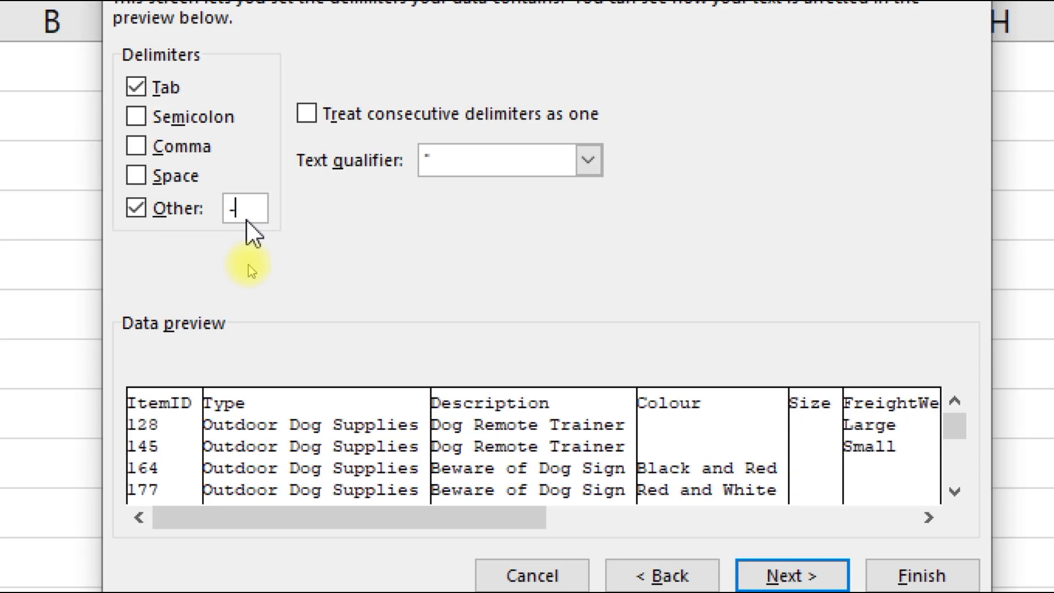
pyautogui.press('BackSpace')
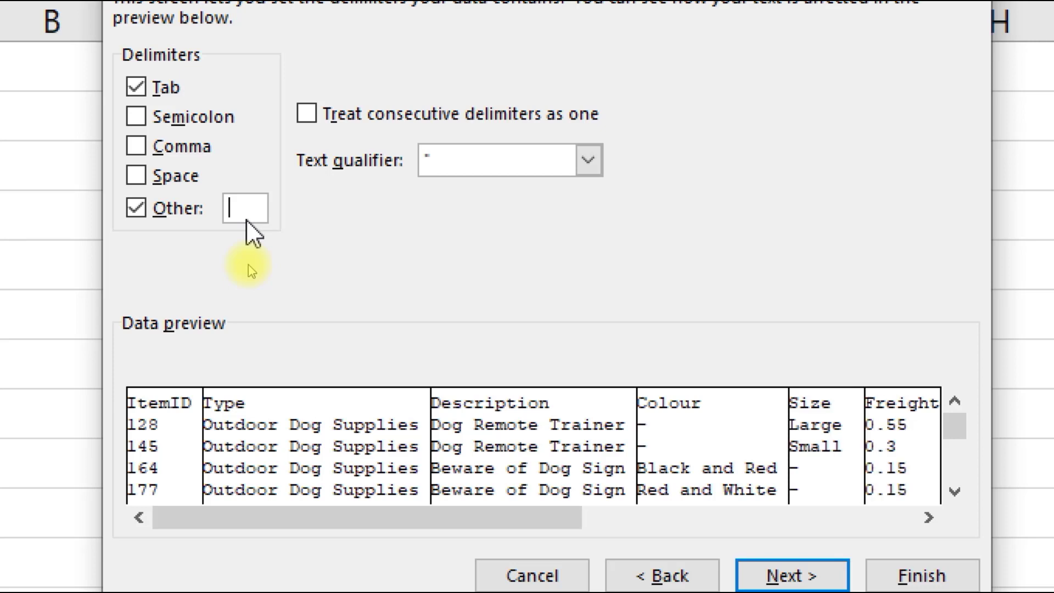
pyautogui.write('_')
pyautogui.press('BackSpace')
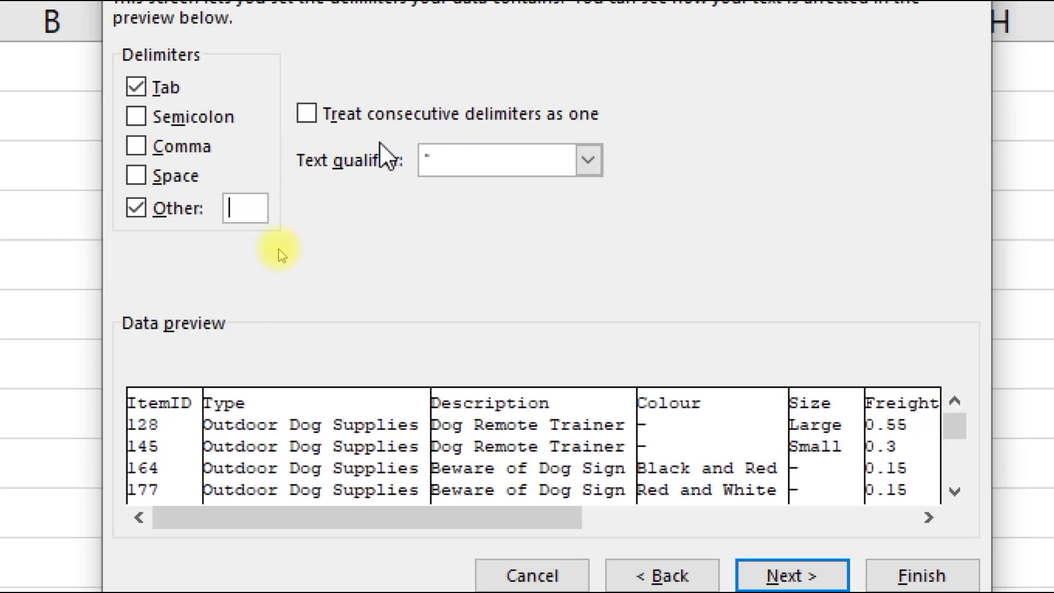
pyautogui.click(136, 208)
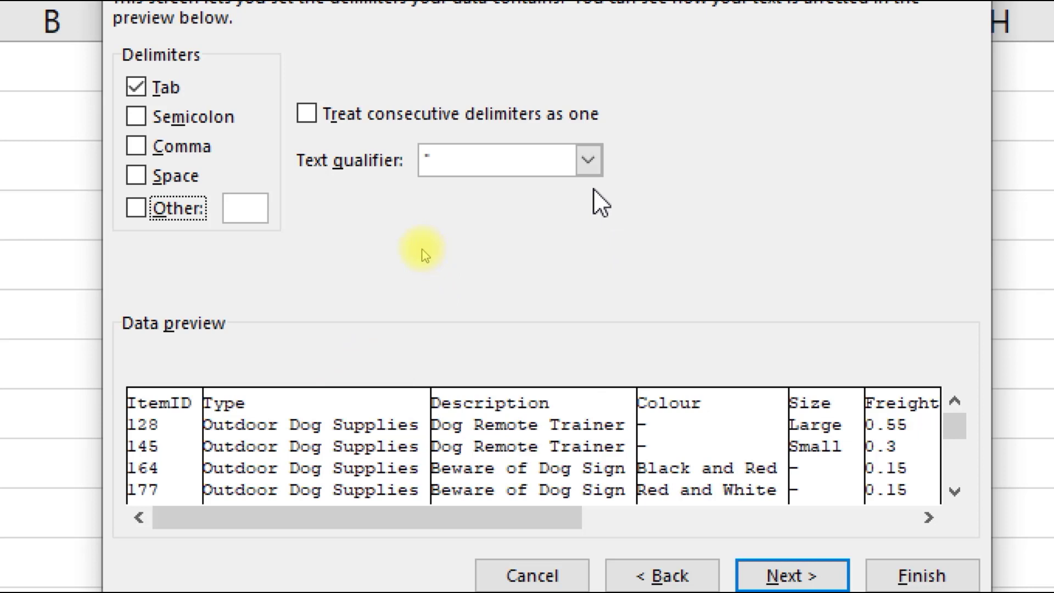
# - Keep Tab delimiting with the double-quote text qualifier and advance to step 3, column data formats
pyautogui.click(590, 162)
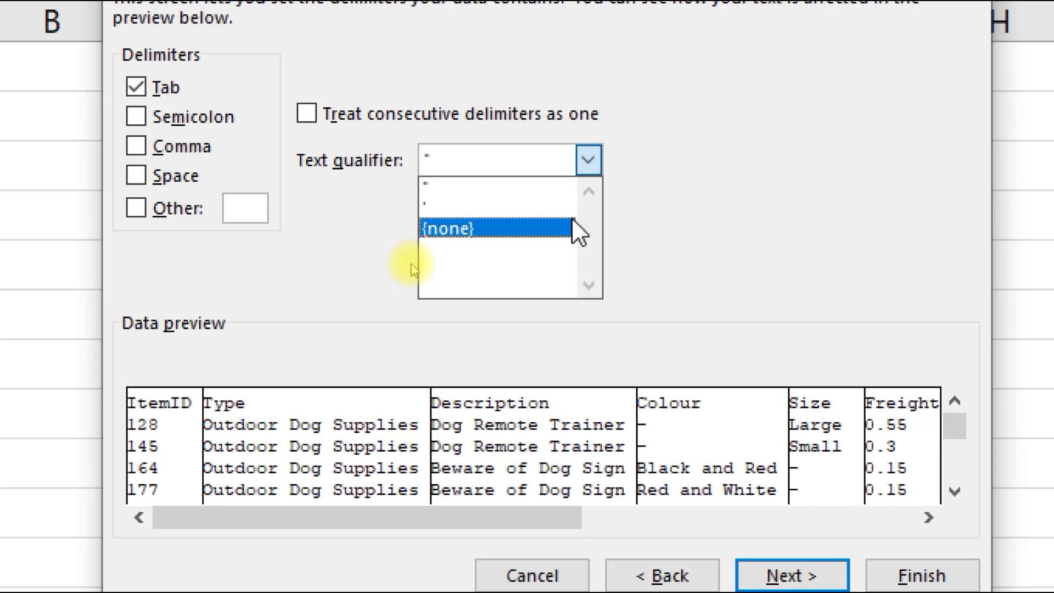
pyautogui.click(559, 184)
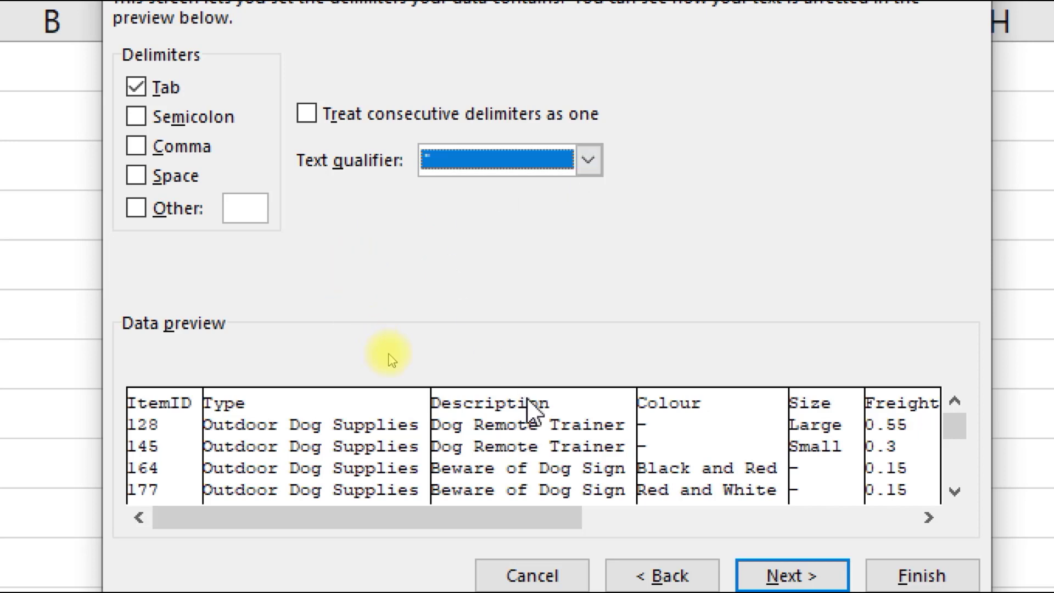
pyautogui.click(588, 160)
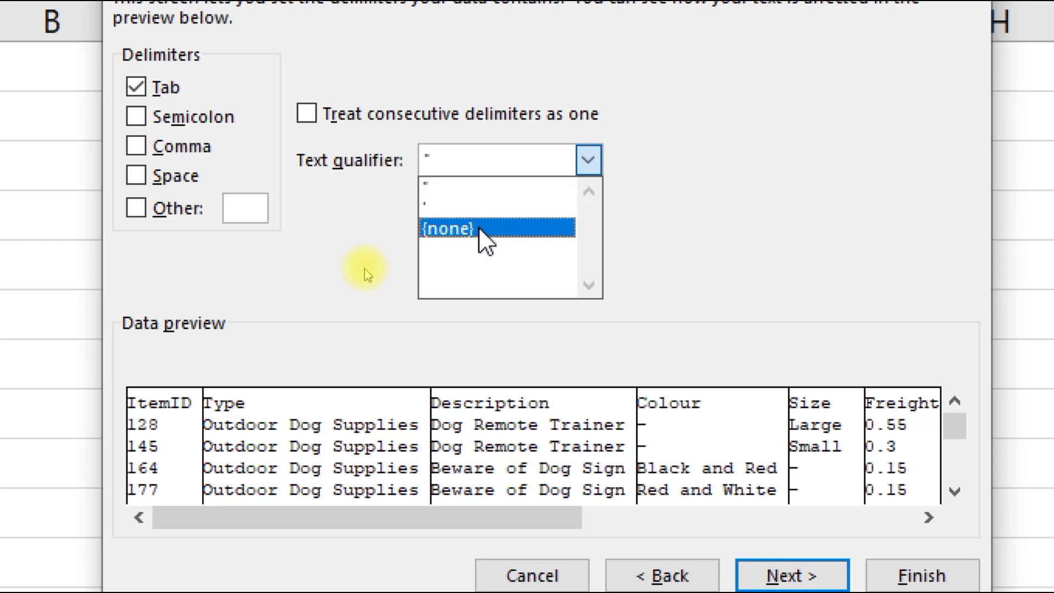
pyautogui.click(715, 242)
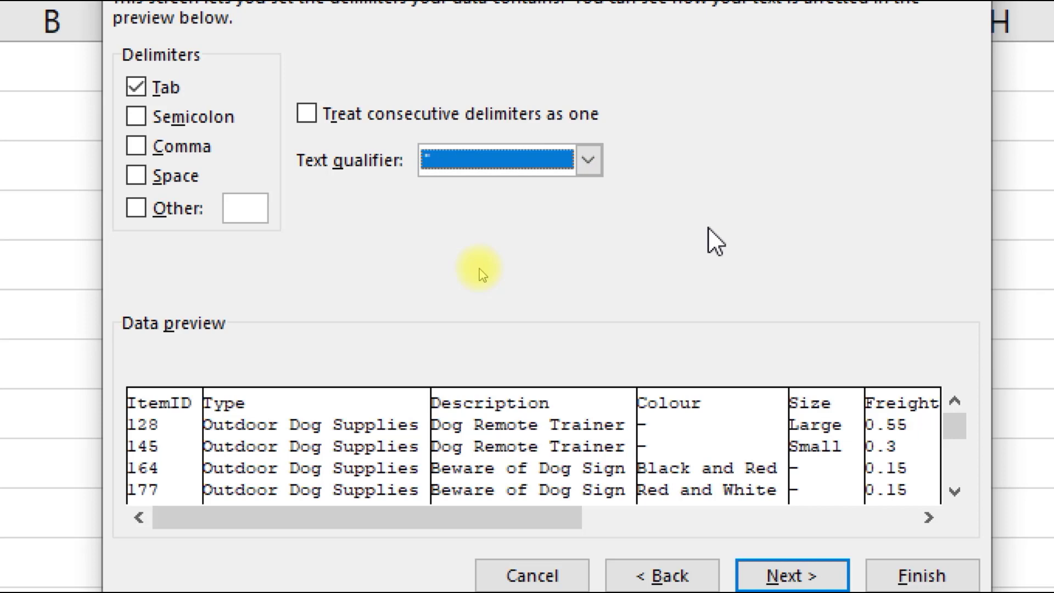
pyautogui.click(766, 570)
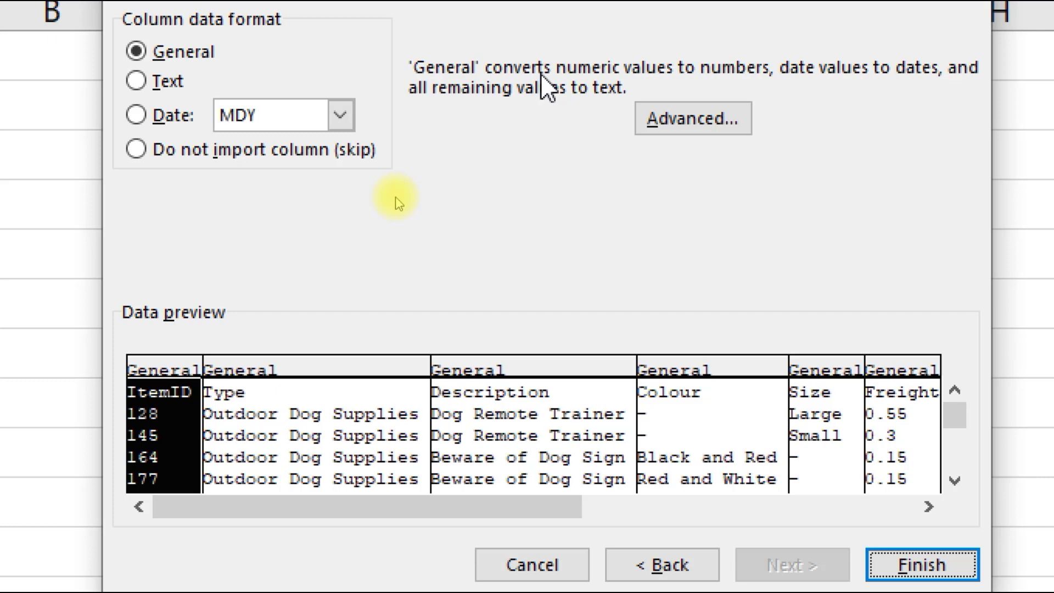
pyautogui.click(671, 127)
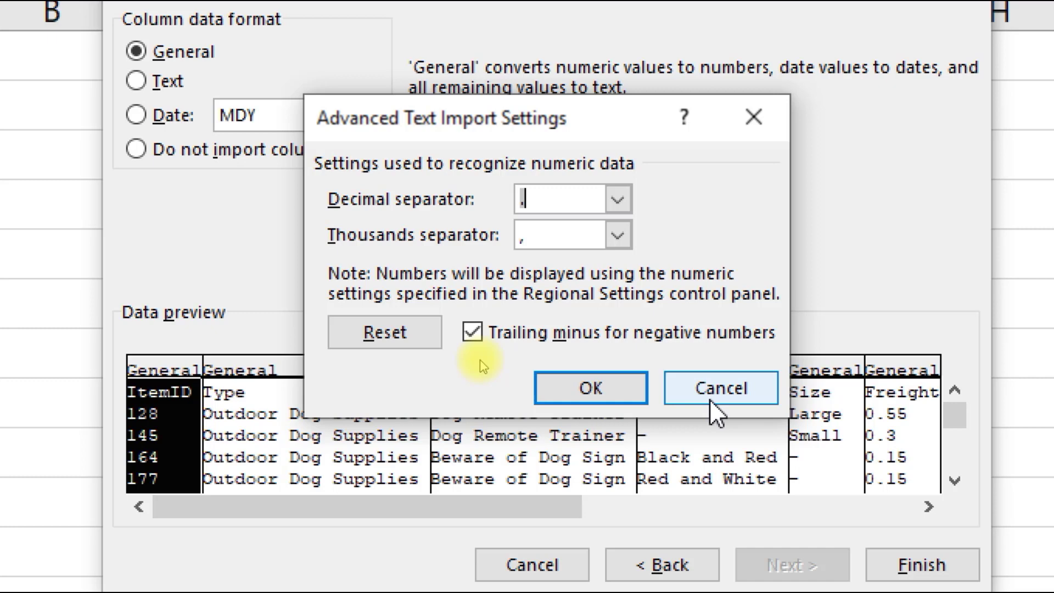
pyautogui.click(717, 412)
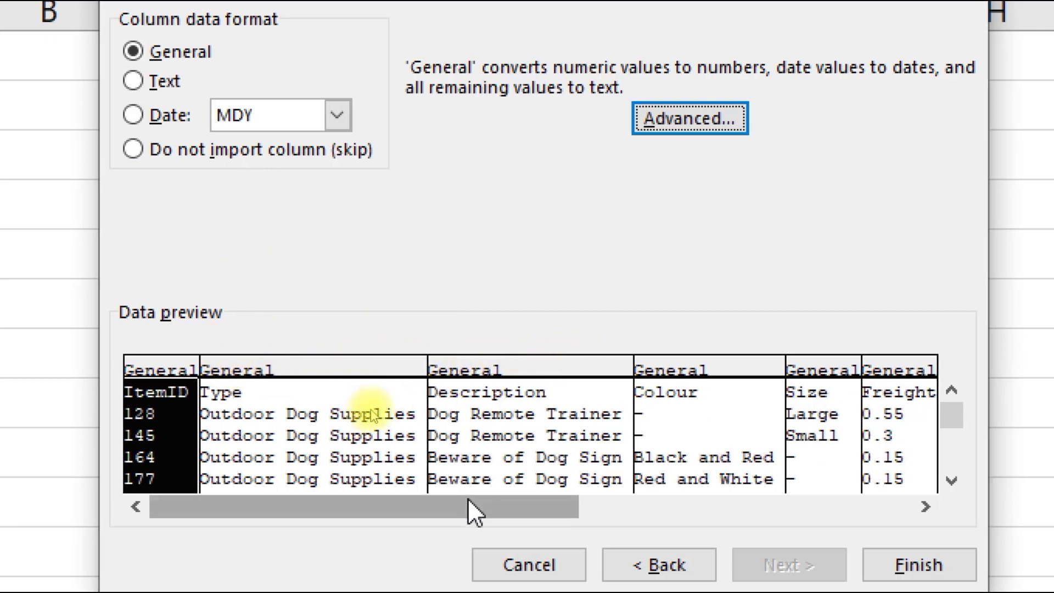
# - Check the preview columns, all left as General, then finish the wizard to choose the data destination
pyautogui.moveTo(468, 500); pyautogui.dragTo(809, 501)
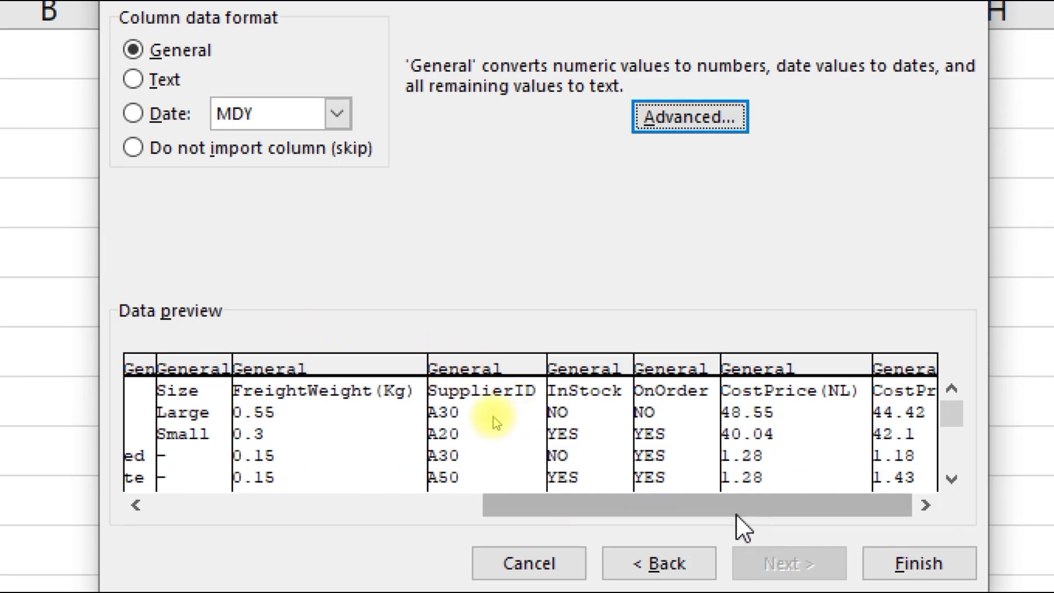
pyautogui.moveTo(731, 504); pyautogui.dragTo(348, 500)
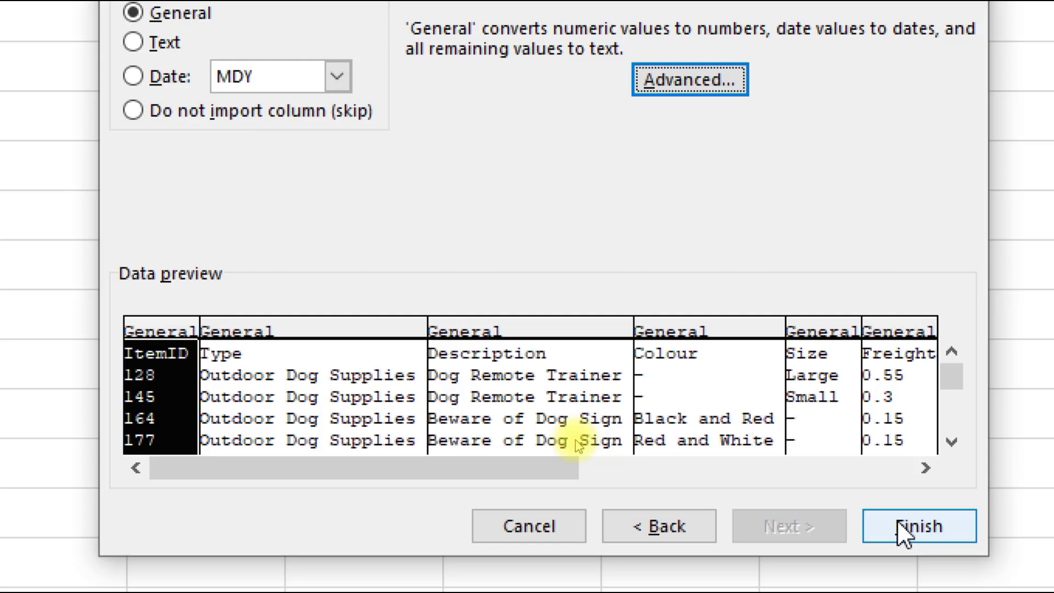
pyautogui.click(899, 524)
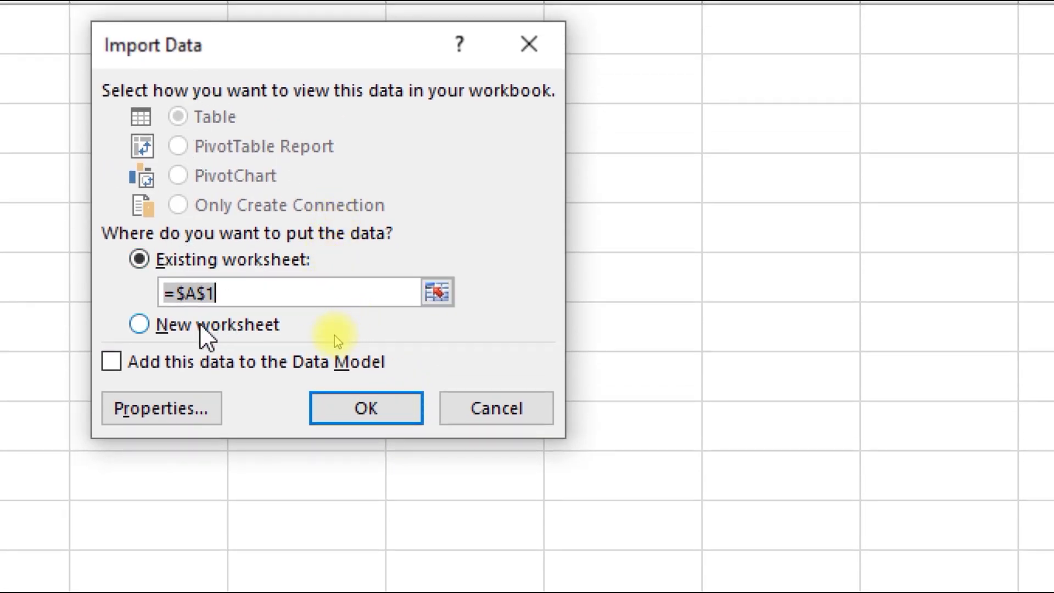
# - Import the Items data into the existing worksheet at =$A$1 on Sheet2
pyautogui.click(172, 294)
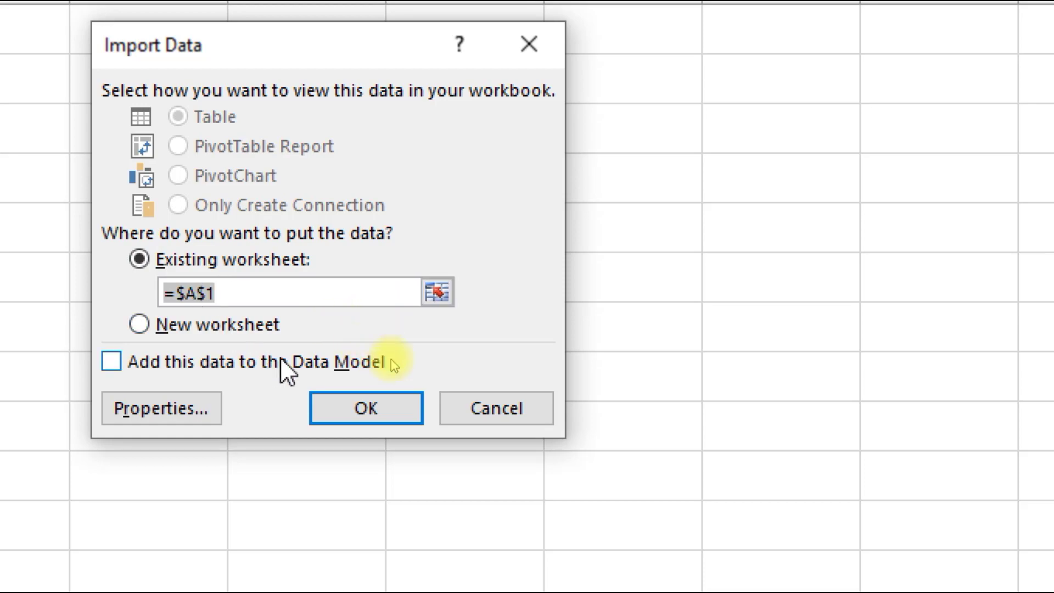
pyautogui.click(363, 415)
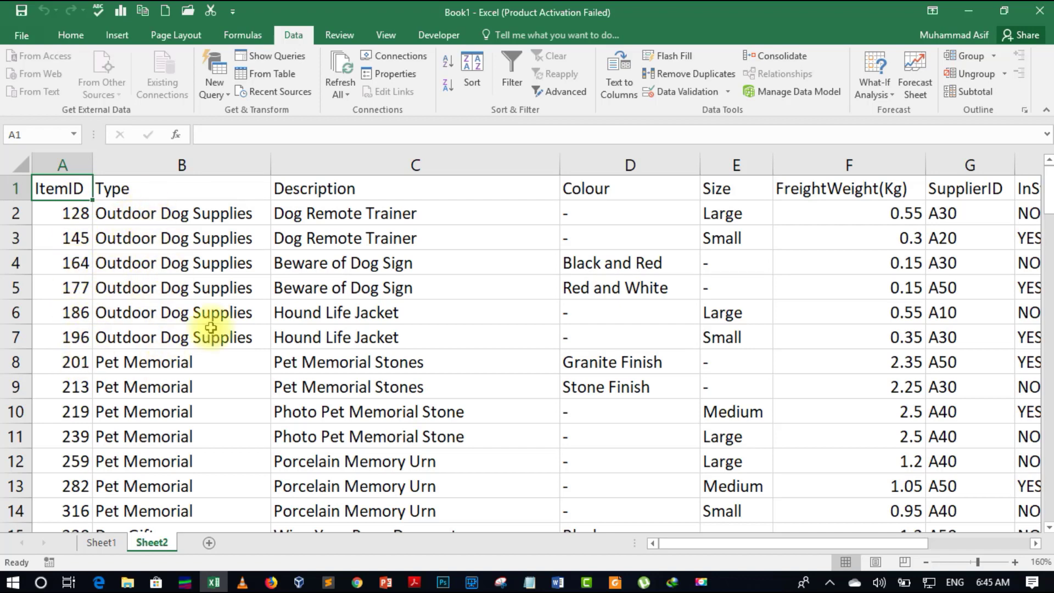
pyautogui.moveTo(531, 584)
pyautogui.click(538, 560)
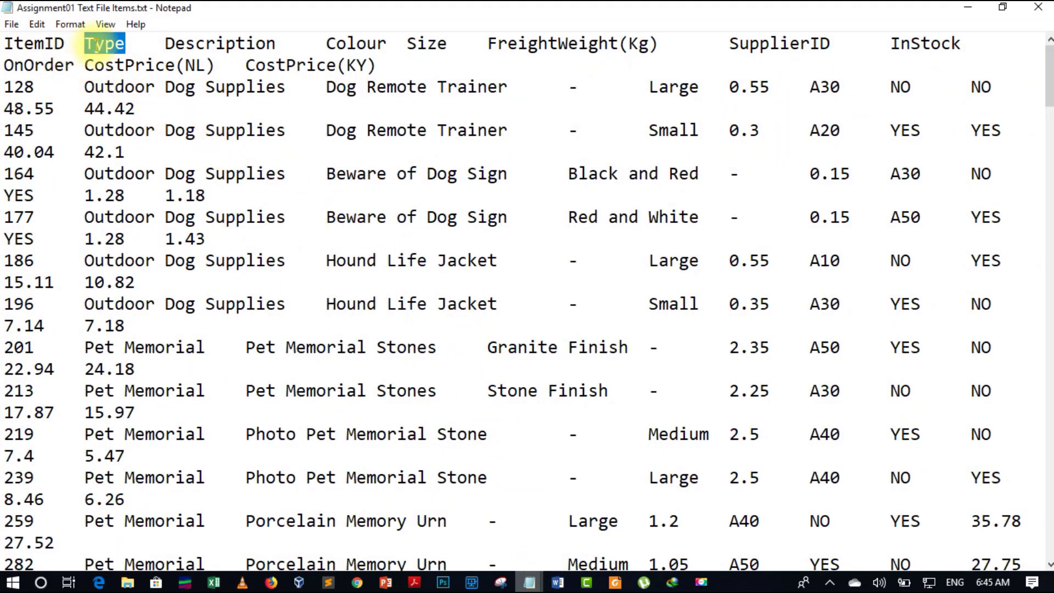
pyautogui.hotkey('alt', 'Tab')
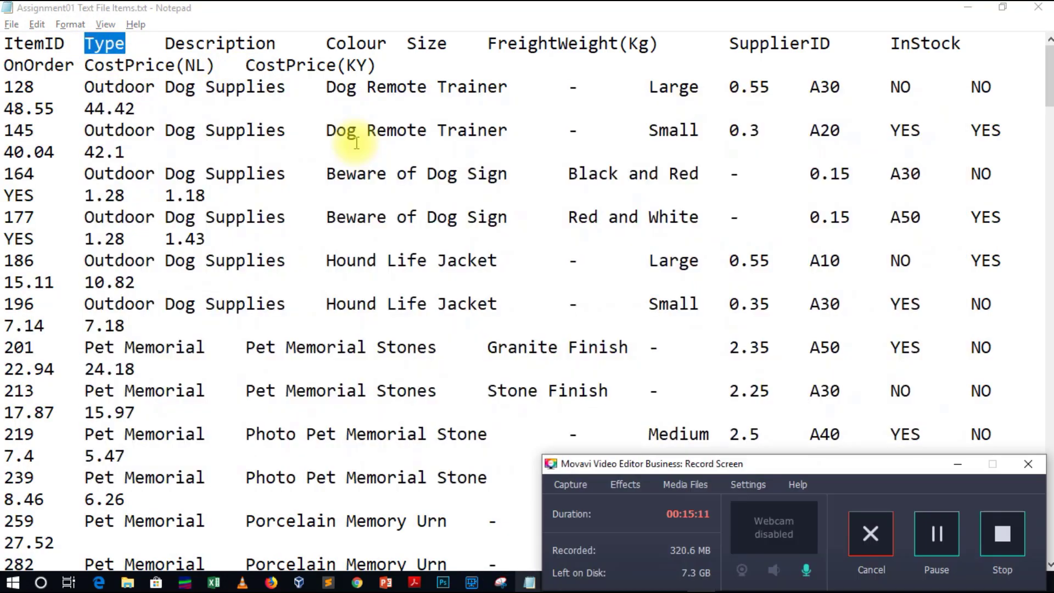
pyautogui.hotkey('alt', 'Tab')
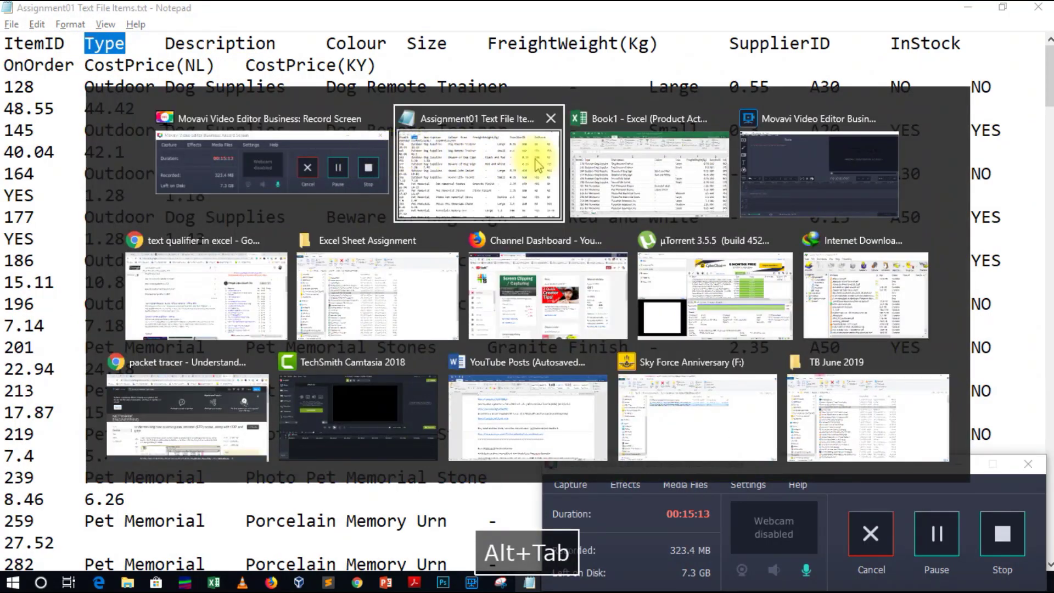
pyautogui.click(600, 166)
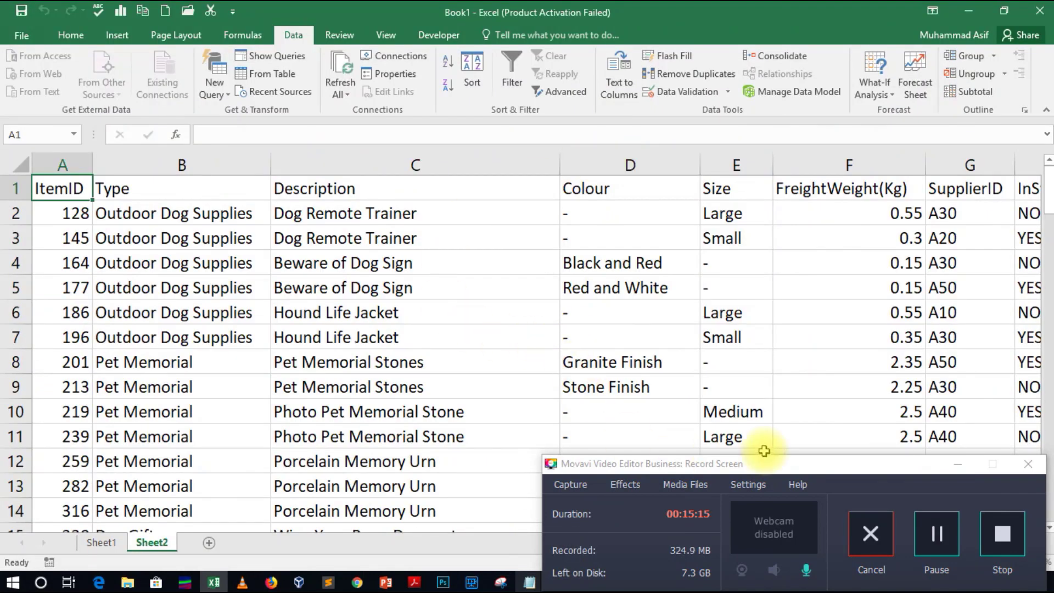
pyautogui.click(955, 465)
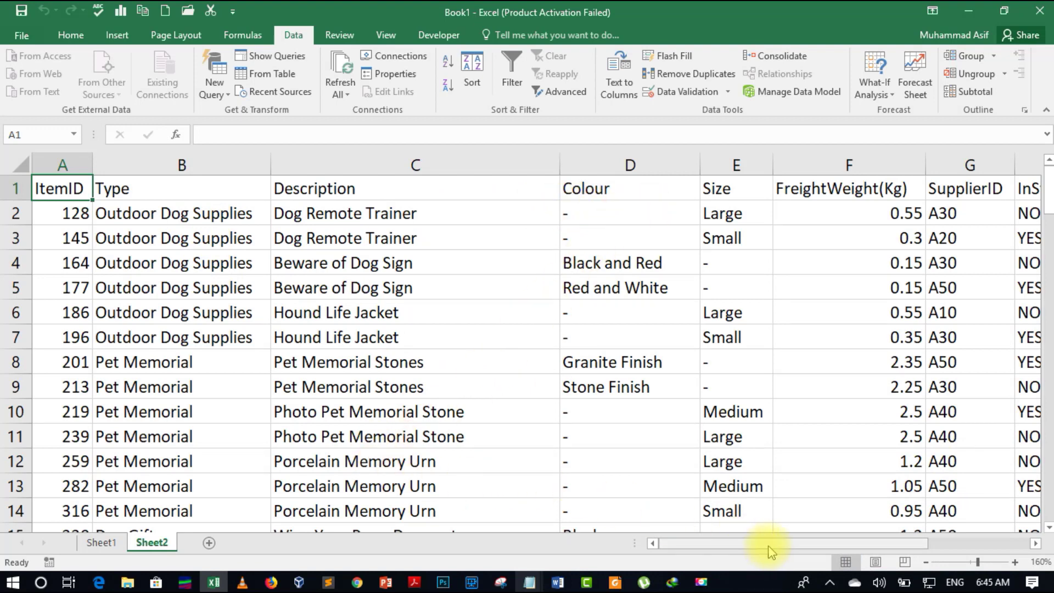
pyautogui.moveTo(767, 546); pyautogui.dragTo(709, 546)
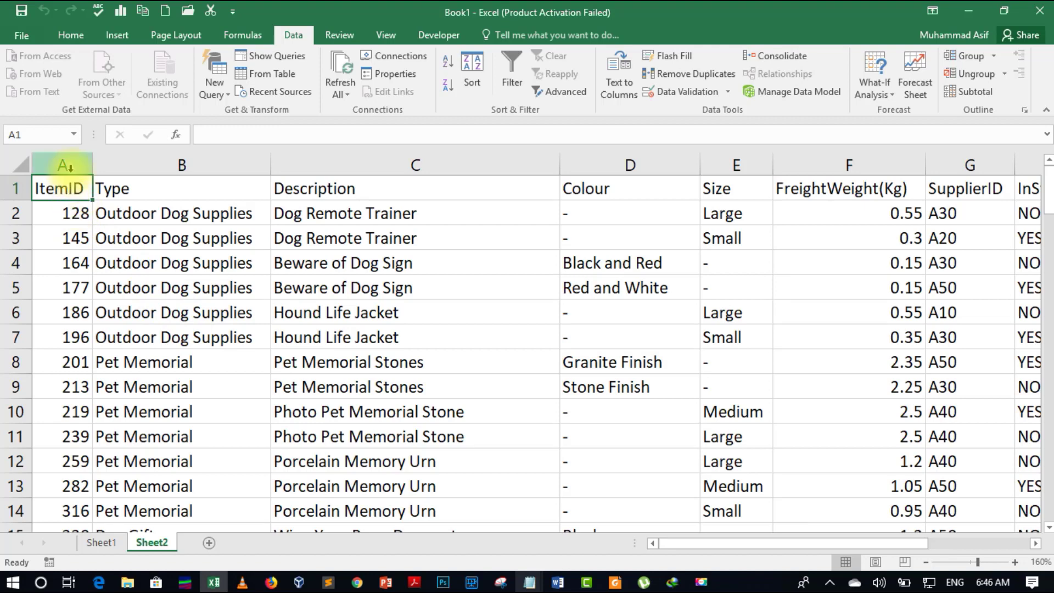
# - Select A1:K102 from the ItemID header using Ctrl+Shift+Right then Ctrl+Shift+Down
pyautogui.click(74, 212)
pyautogui.click(75, 189)
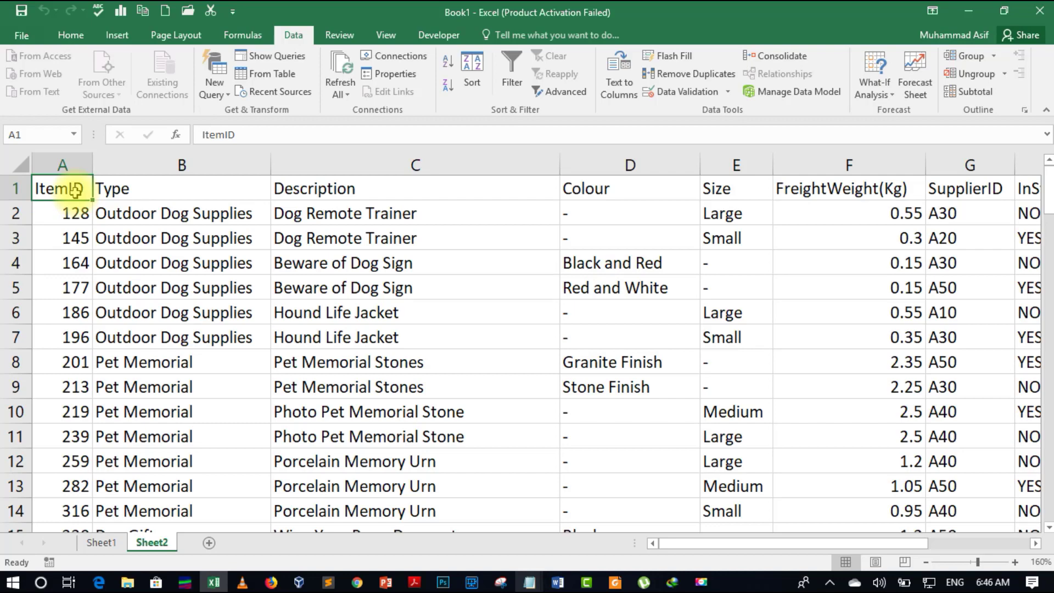
pyautogui.hotkey('ctrl', 'shift', 'Right')
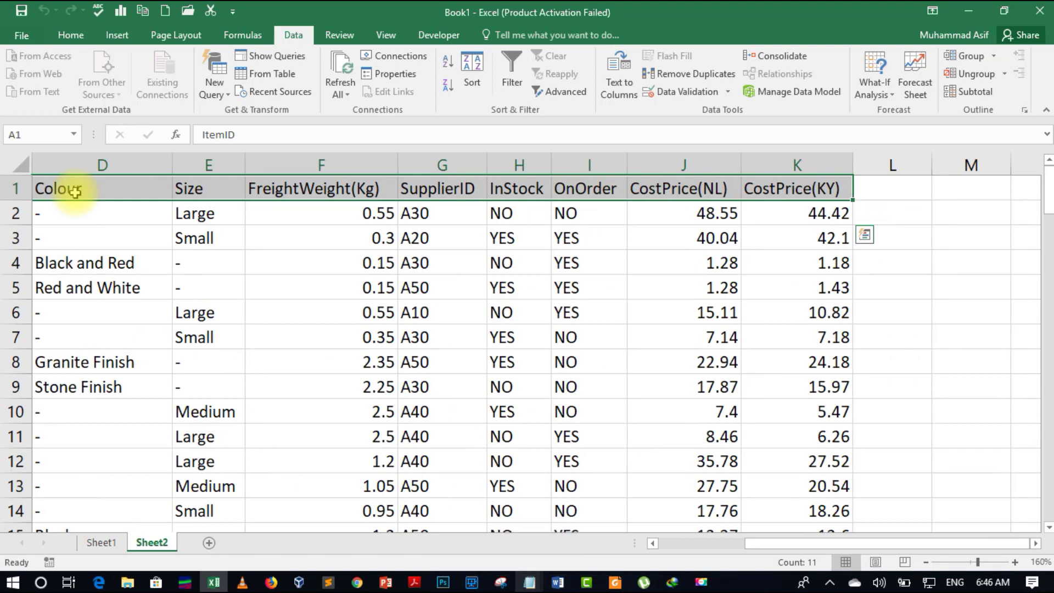
pyautogui.hotkey('ctrl', 'shift', 'Down')
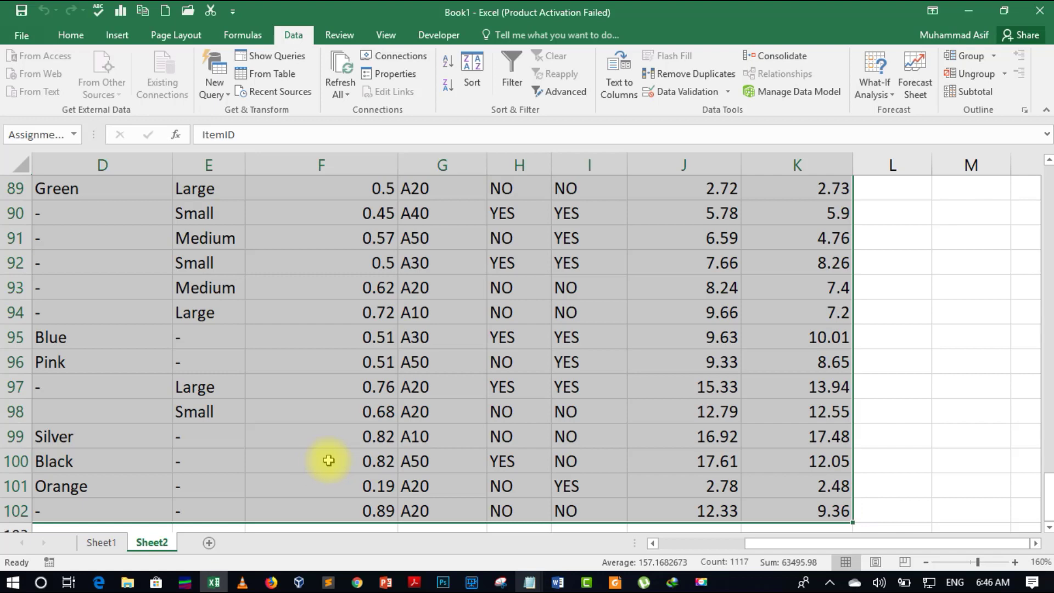
# - Insert a table over =$A$1:$K$102 with headers, accepting removal of the external connection
pyautogui.click(118, 39)
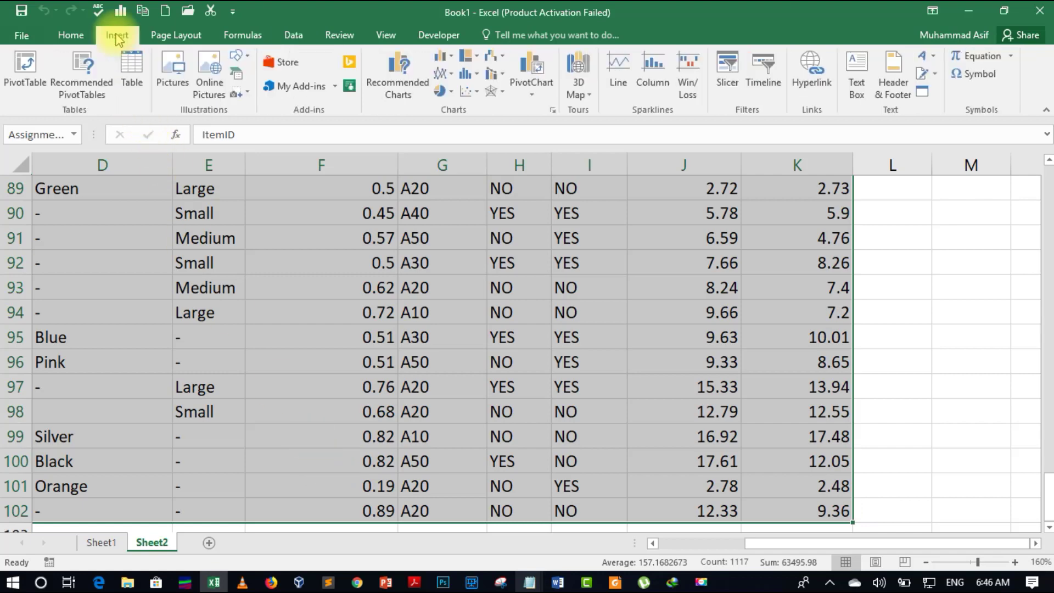
pyautogui.click(130, 70)
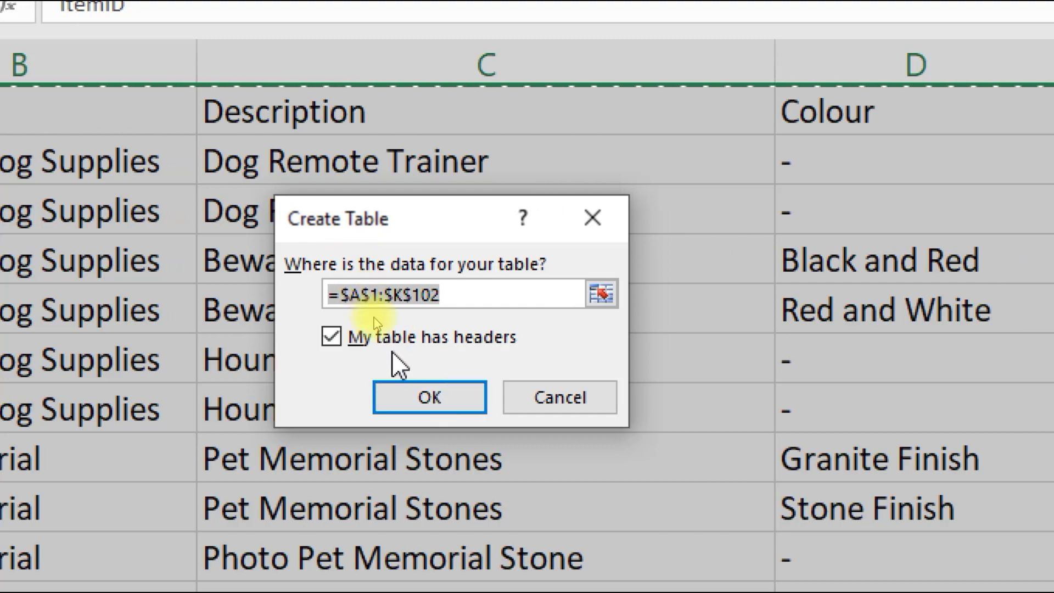
pyautogui.click(423, 402)
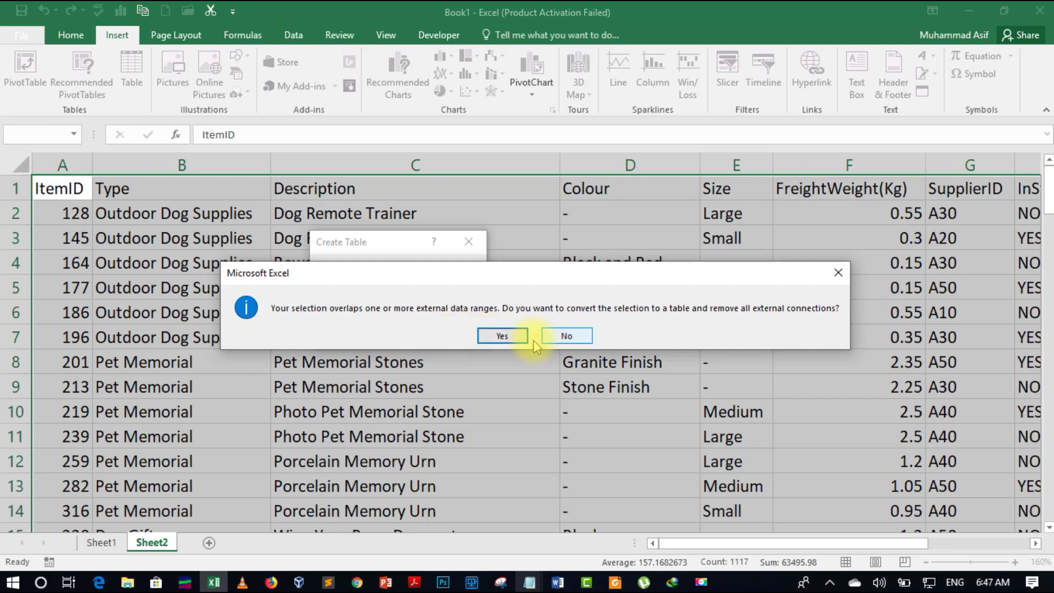
pyautogui.click(510, 339)
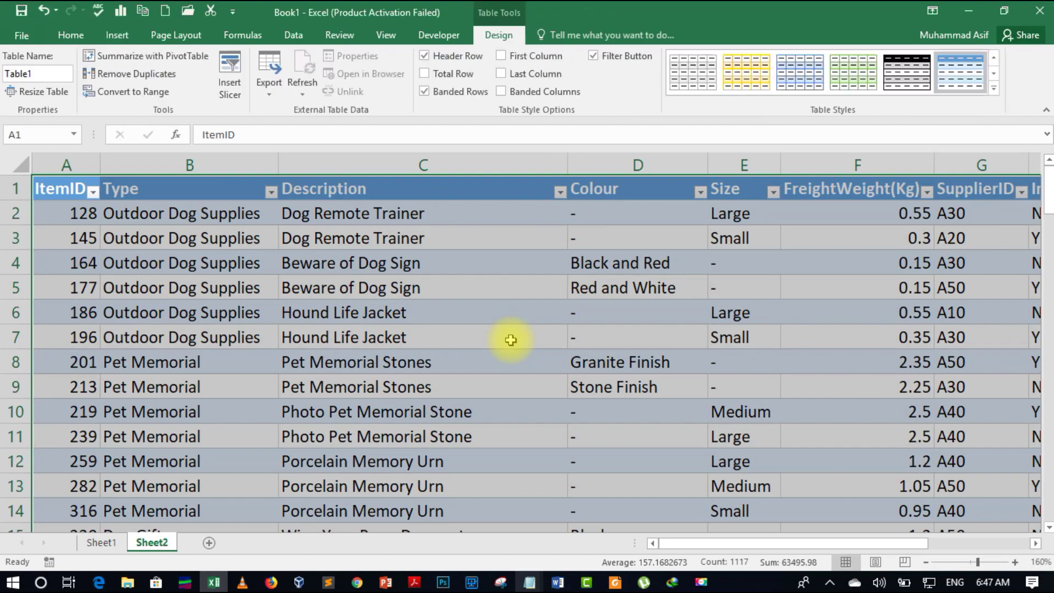